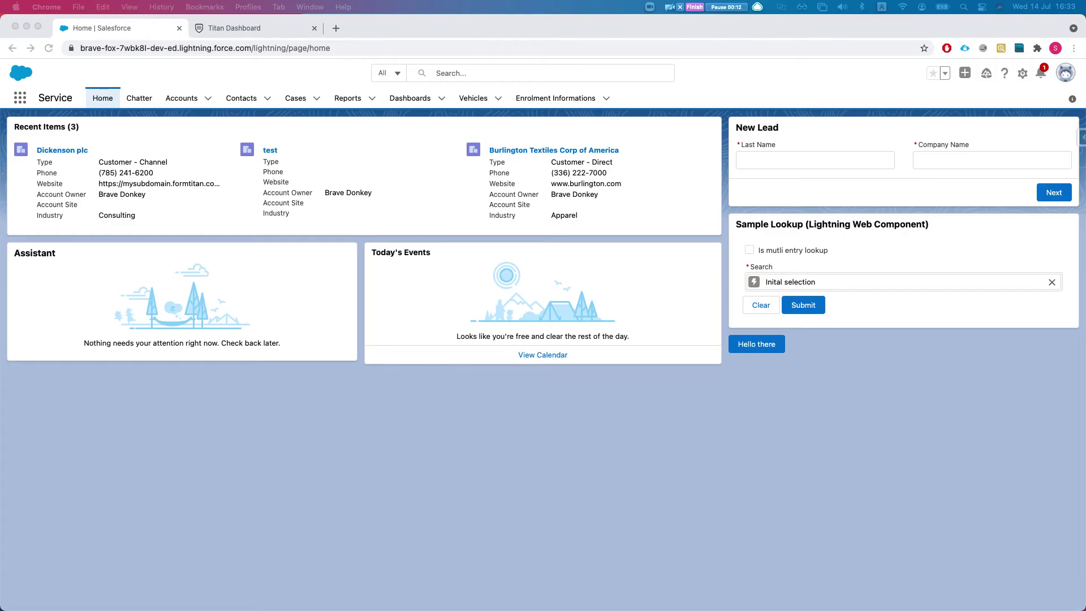
Search the App Launcher for 'titan' and open the Titan Survey app.
{"action": "left_click", "coordinate": [21, 99]}
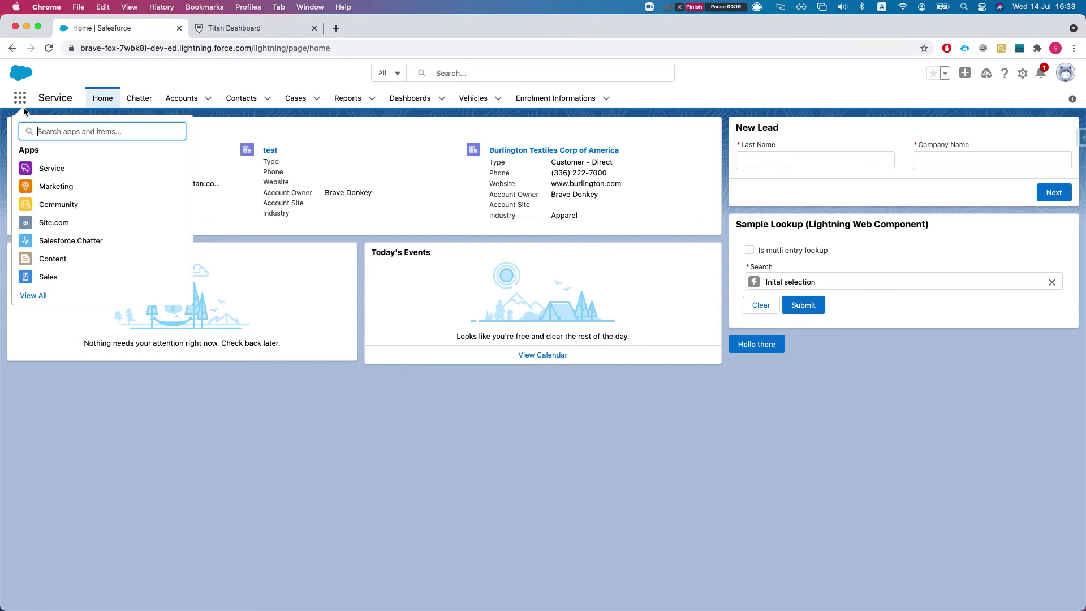
{"action": "type", "text": "titan"}
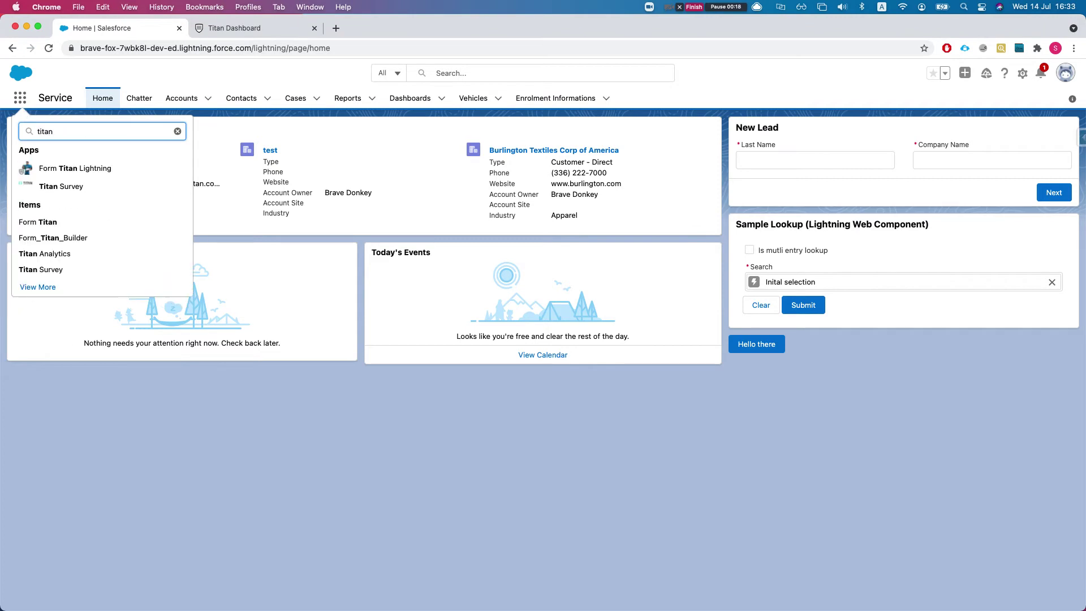
{"action": "left_click", "coordinate": [41, 269]}
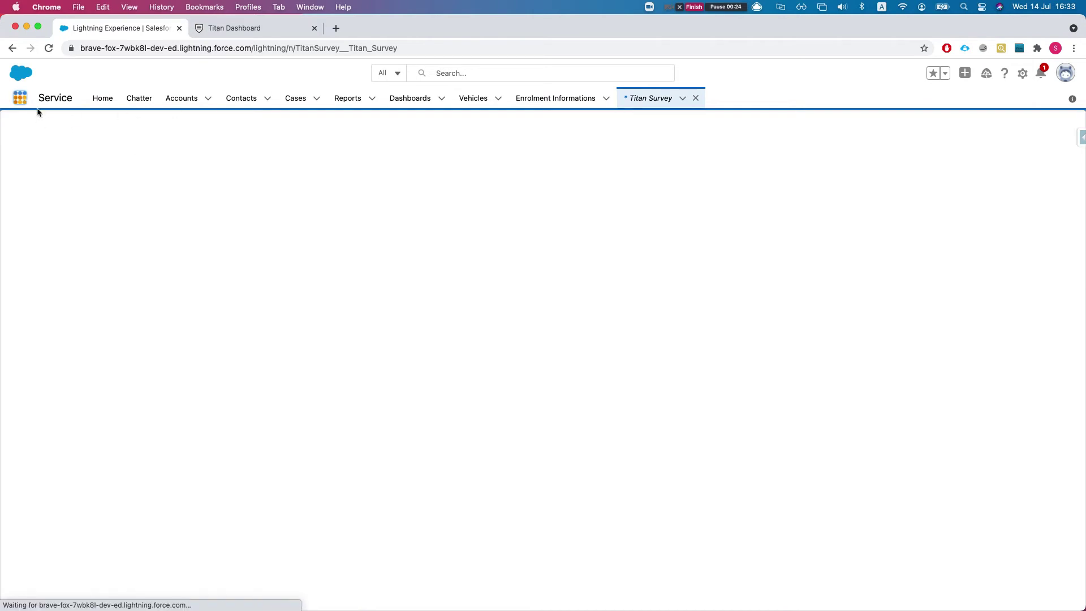
{"action": "left_click", "coordinate": [20, 98]}
{"action": "type", "text": "t"}
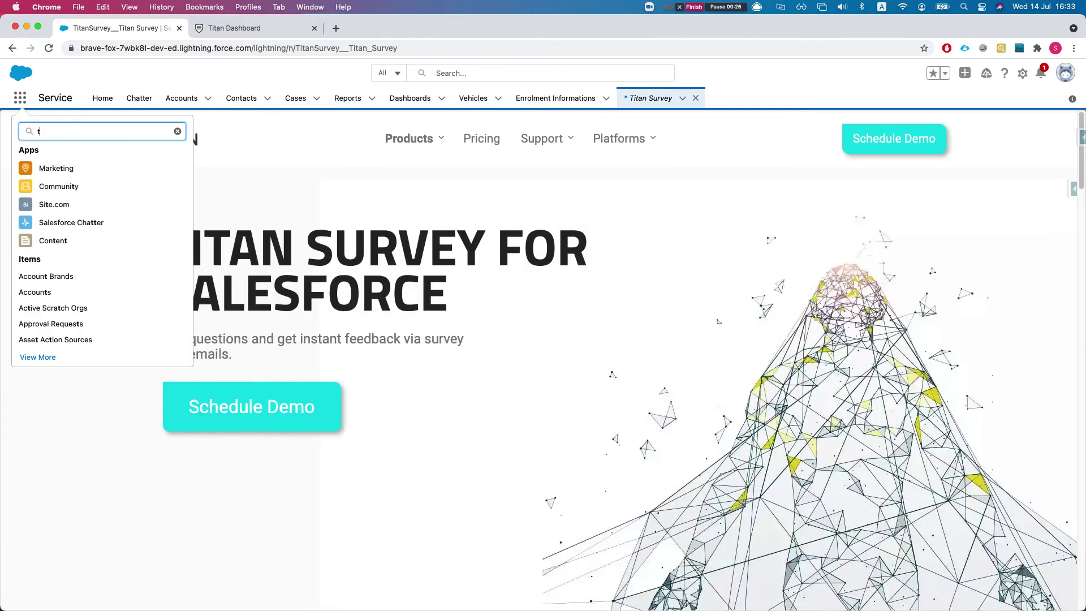
{"action": "type", "text": "utab"}
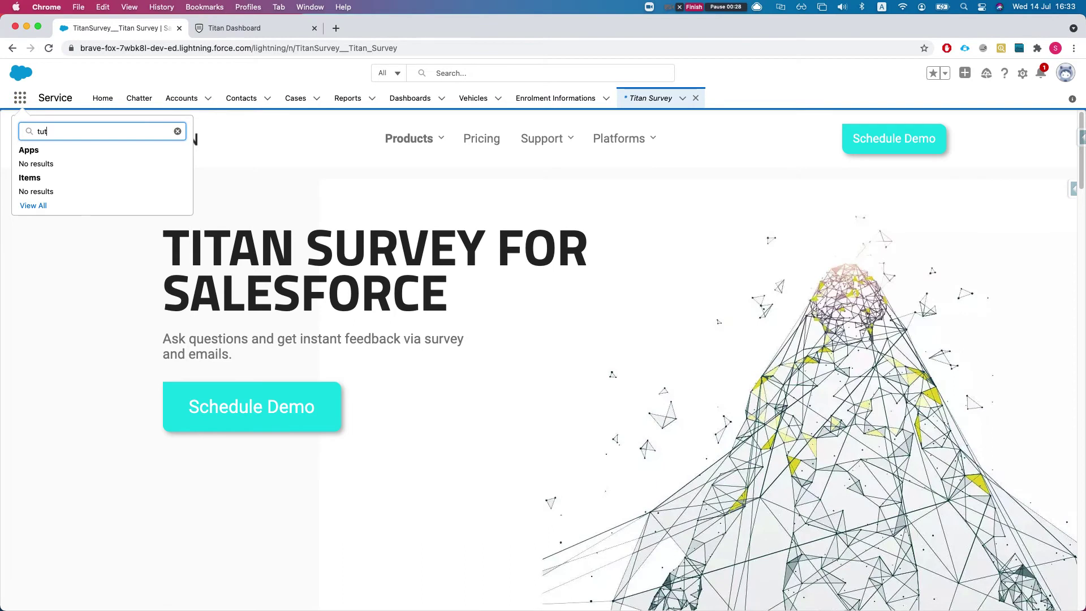
{"action": "key", "text": "BackSpace"}
{"action": "key", "text": "BackSpace"}
{"action": "key", "text": "BackSpace"}
{"action": "type", "text": "ita"}
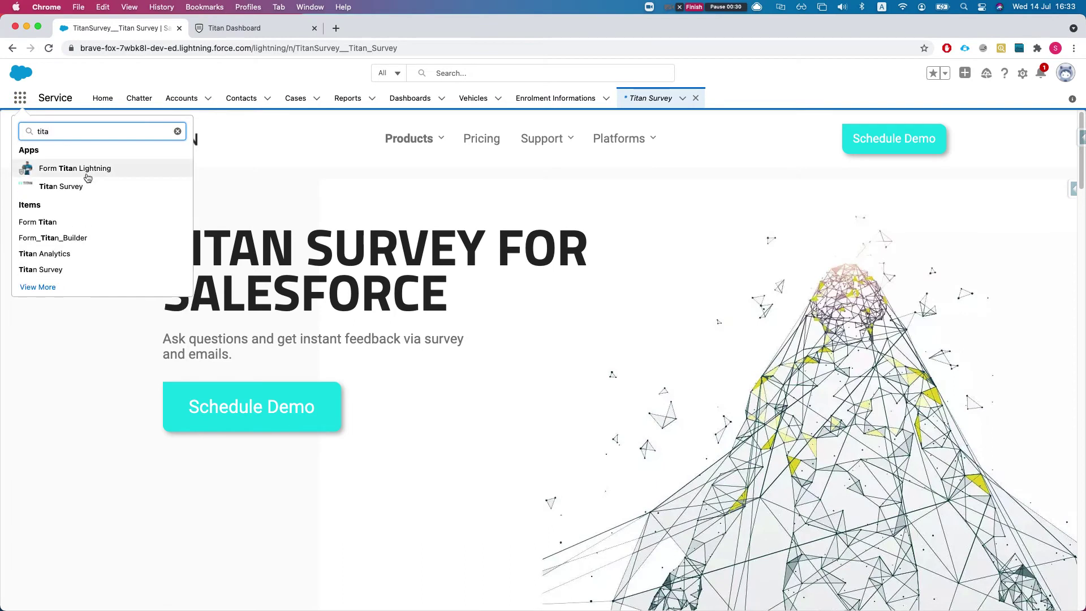
{"action": "left_click_drag", "start_coordinate": [79, 186], "coordinate": [156, 198]}
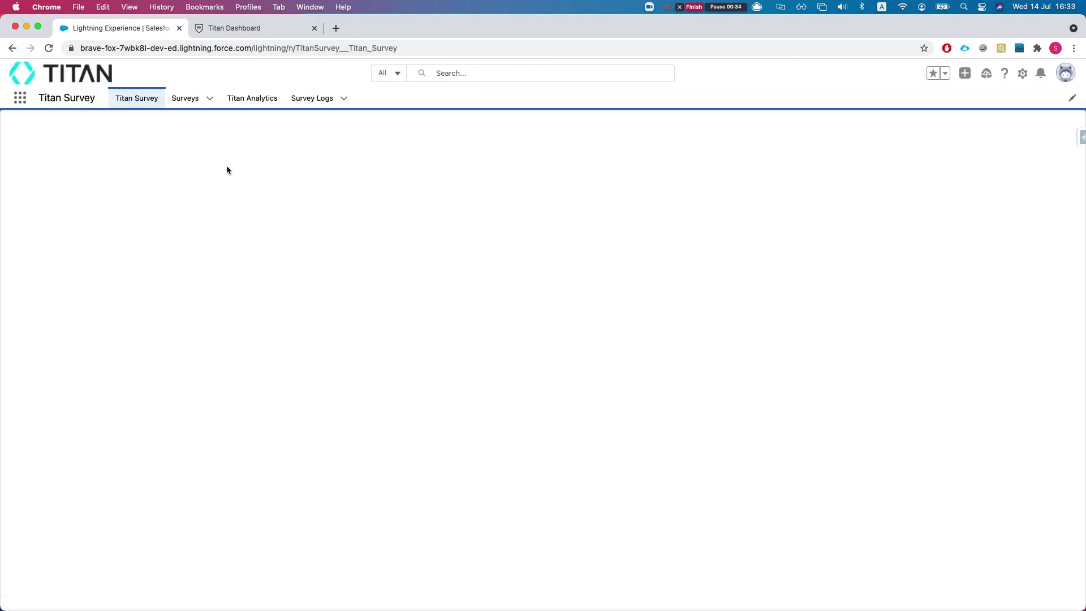
Open the Titan Analytics tab to show the Surveys Analytics dashboard charts.
{"action": "left_click", "coordinate": [239, 100]}
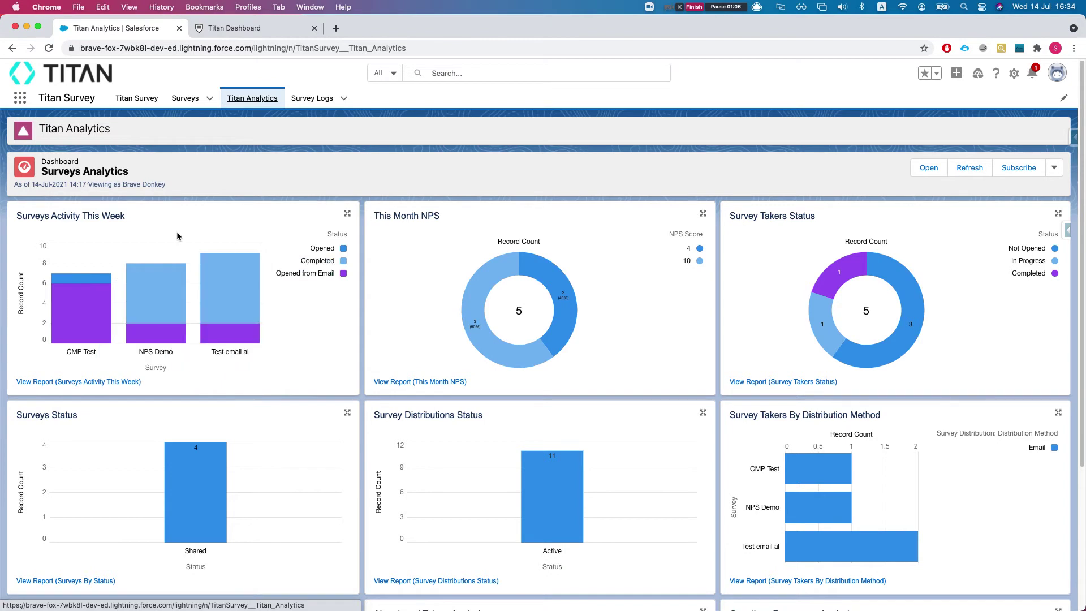
Open the Surveys Activity This Week report, check its 29-record this-week filter, then go back to the dashboard.
{"action": "left_click", "coordinate": [64, 383]}
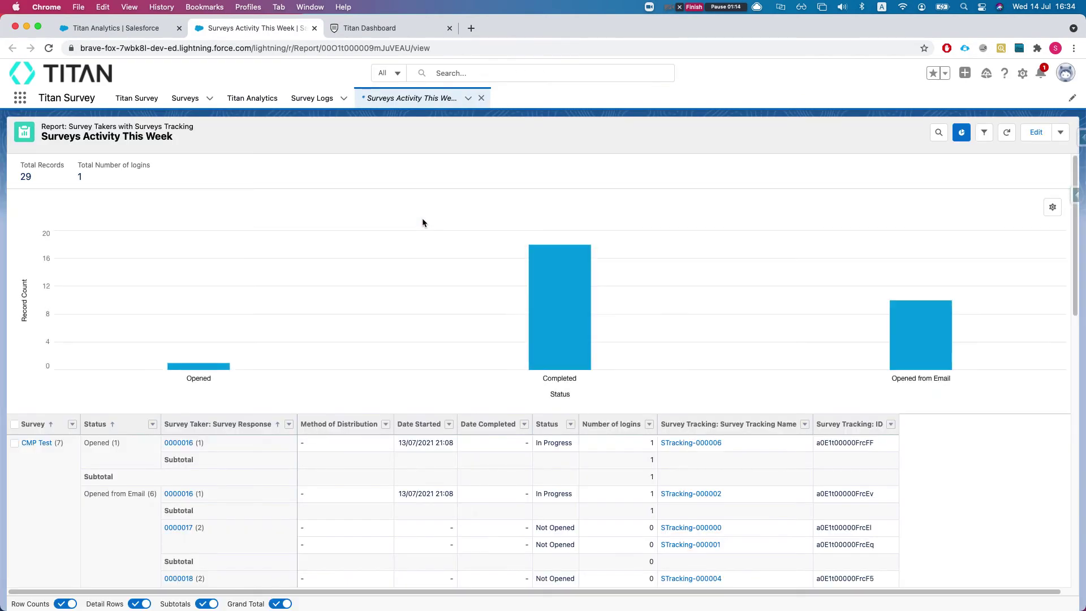
{"action": "left_click", "coordinate": [983, 132]}
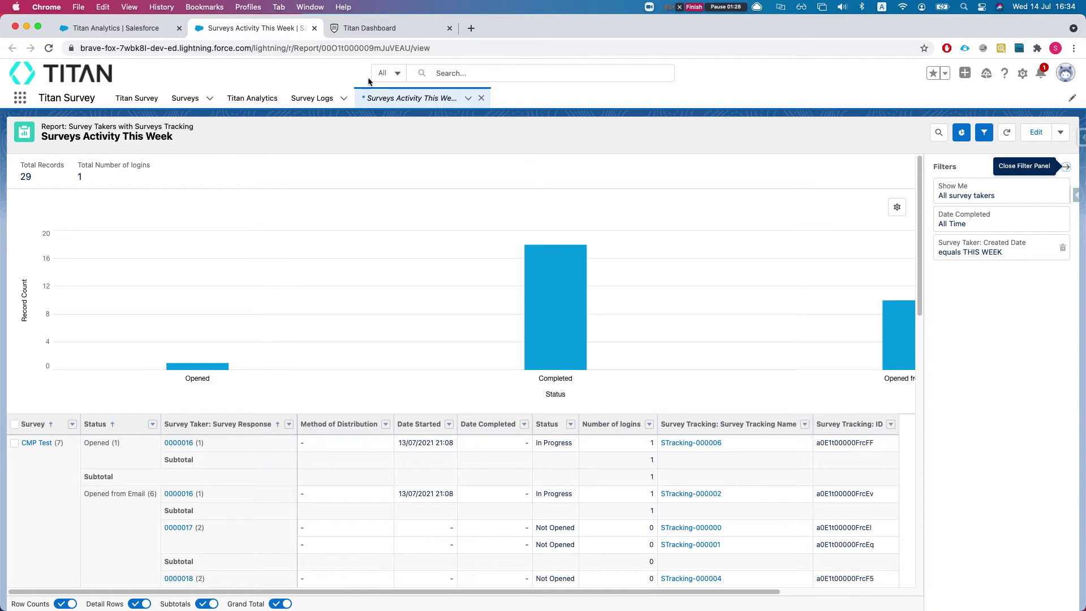
{"action": "left_click", "coordinate": [102, 28]}
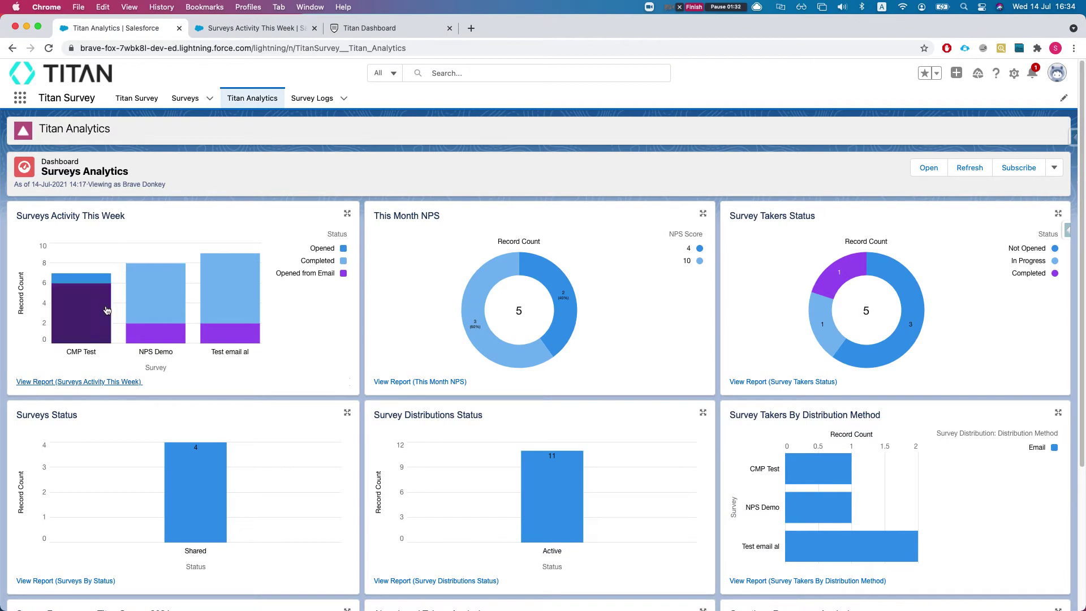
{"action": "mouse_move", "coordinate": [86, 316]}
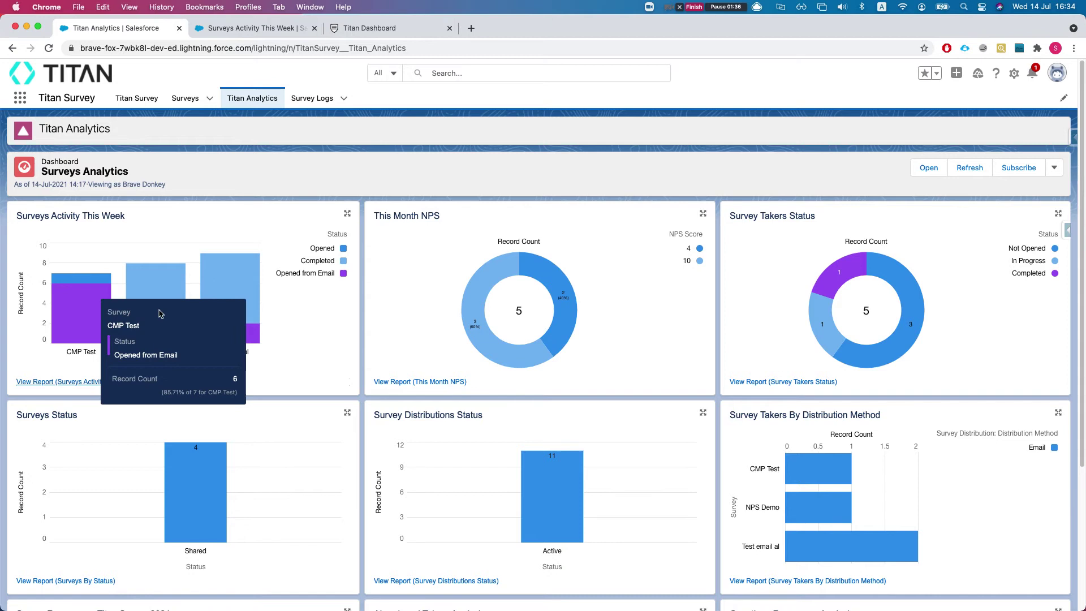
{"action": "mouse_move", "coordinate": [220, 323]}
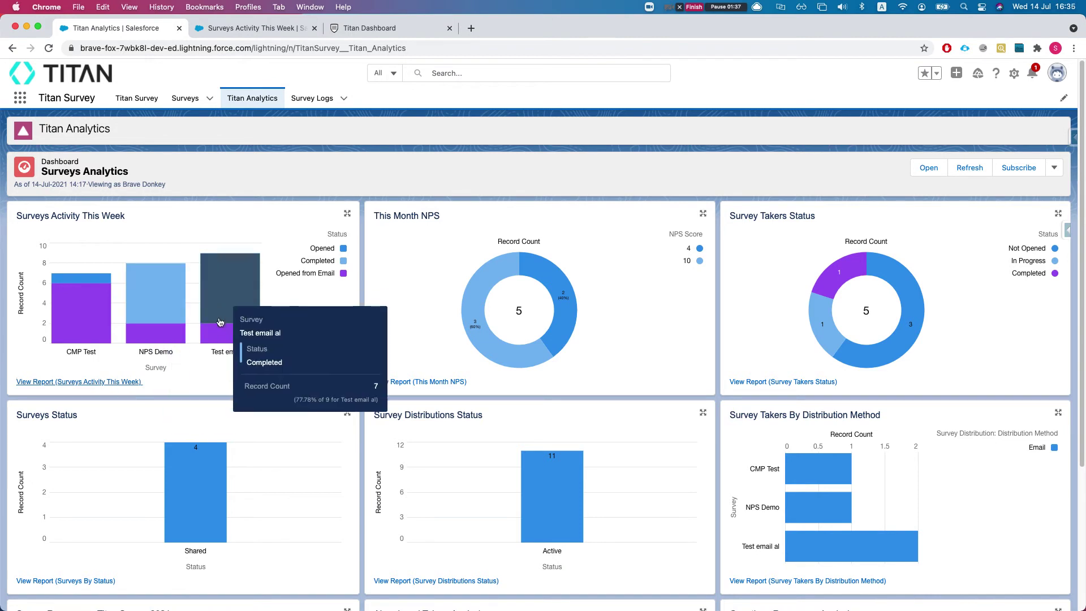
Open the This Month NPS report and copy its Survey Question Record ID filter value.
{"action": "left_click", "coordinate": [446, 383]}
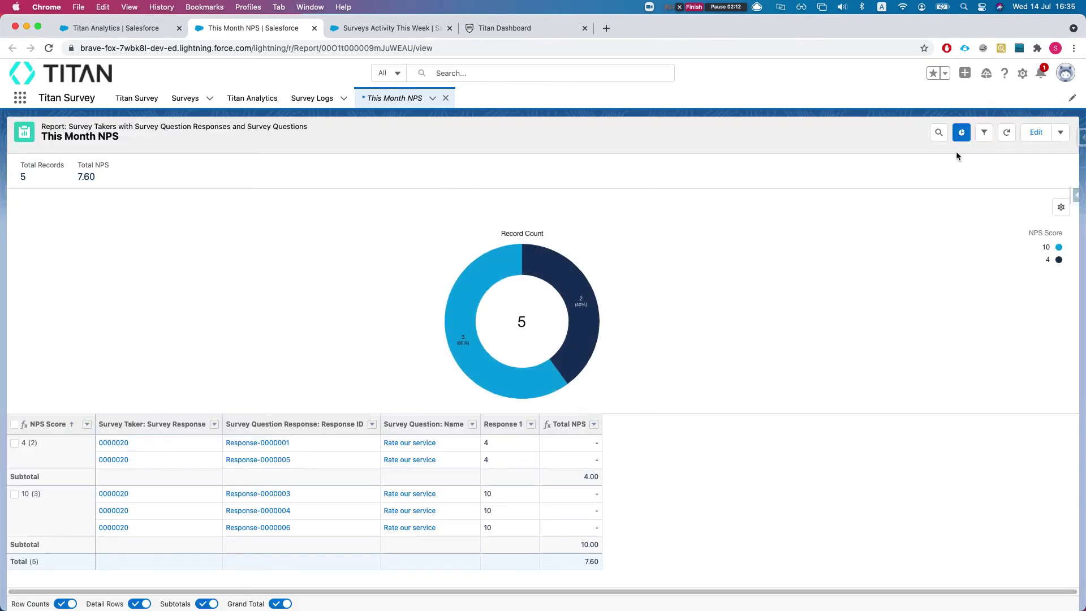
{"action": "left_click", "coordinate": [981, 139]}
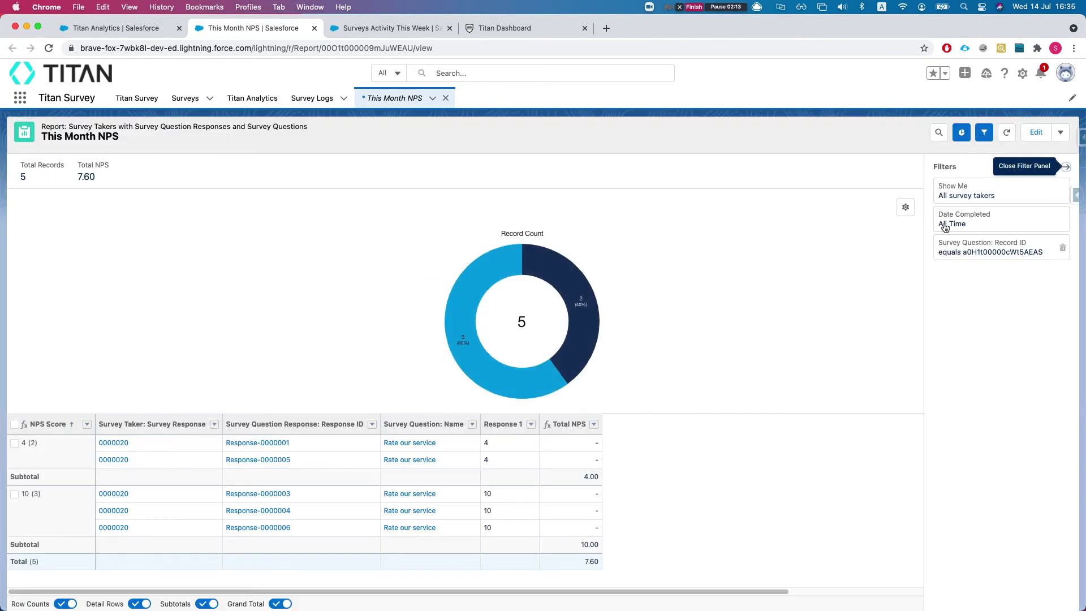
{"action": "left_click", "coordinate": [973, 252]}
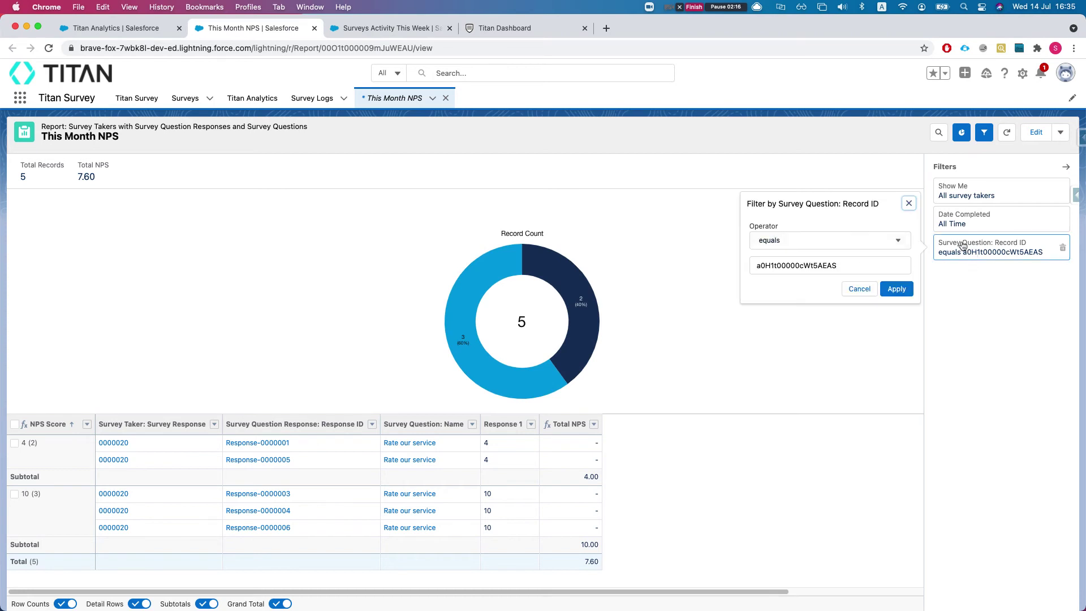
{"action": "double_click", "coordinate": [837, 272]}
{"action": "key", "text": "super+c"}
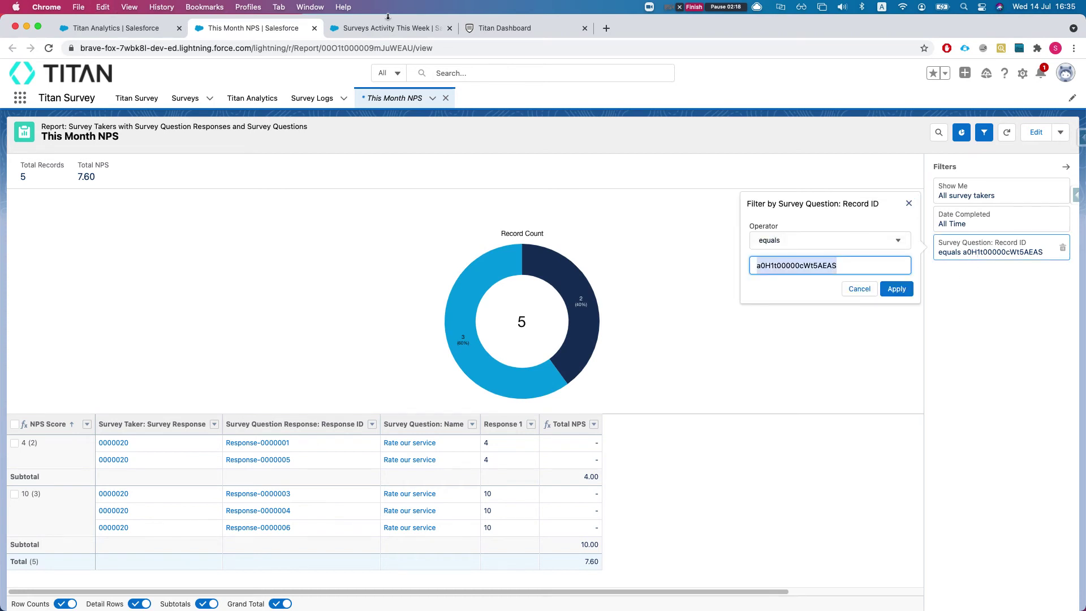
Paste the record ID into the other tab's address to view the Rate our service question and its responses.
{"action": "left_click", "coordinate": [360, 30]}
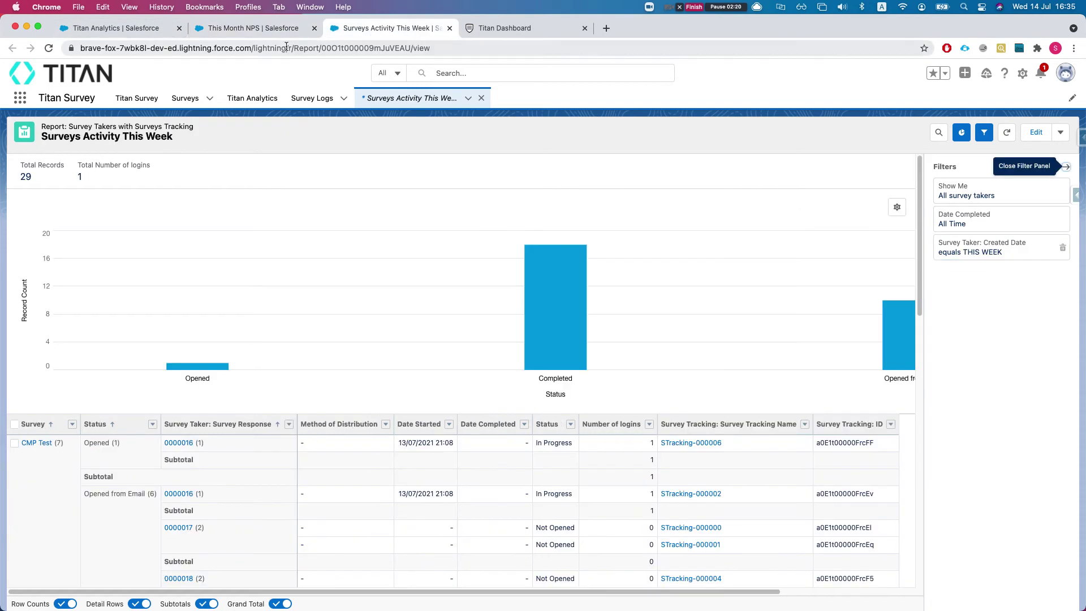
{"action": "left_click_drag", "start_coordinate": [254, 51], "coordinate": [676, 53]}
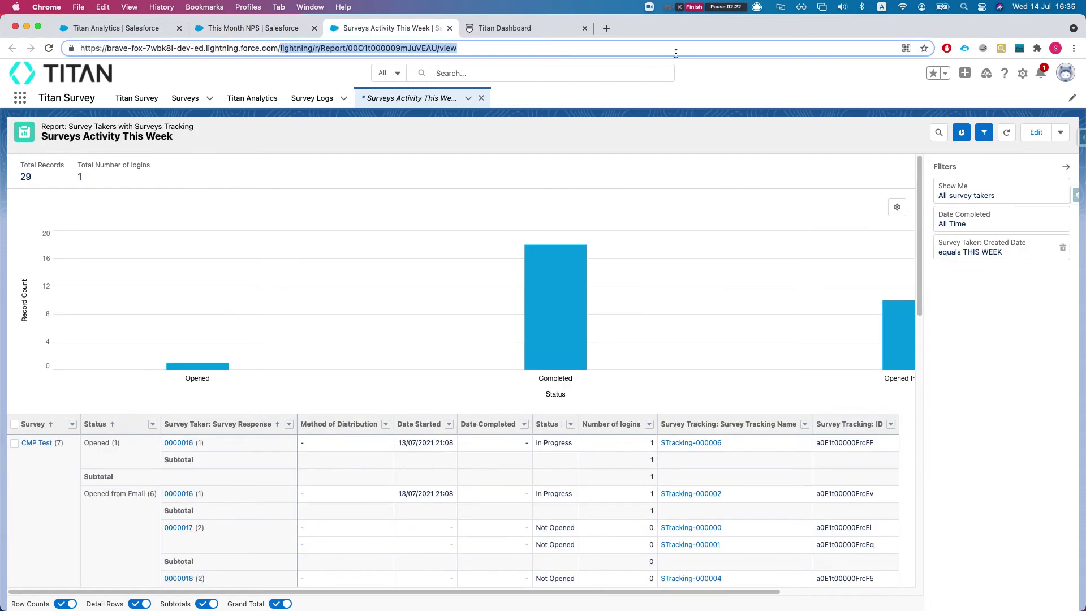
{"action": "key", "text": "super+v"}
{"action": "key", "text": "Return"}
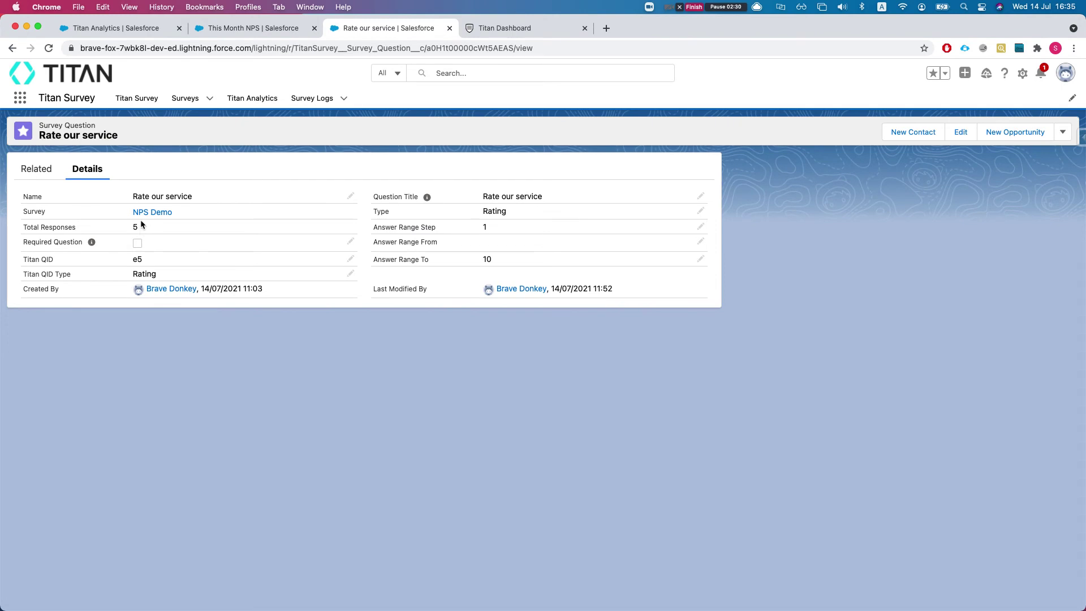
{"action": "mouse_move", "coordinate": [148, 214]}
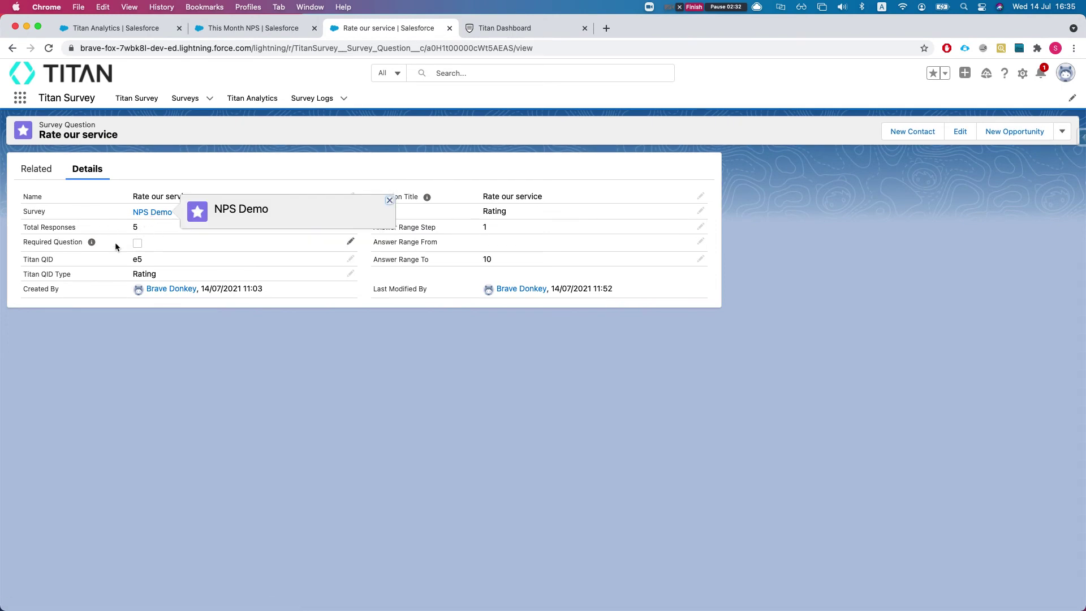
{"action": "double_click", "coordinate": [144, 276]}
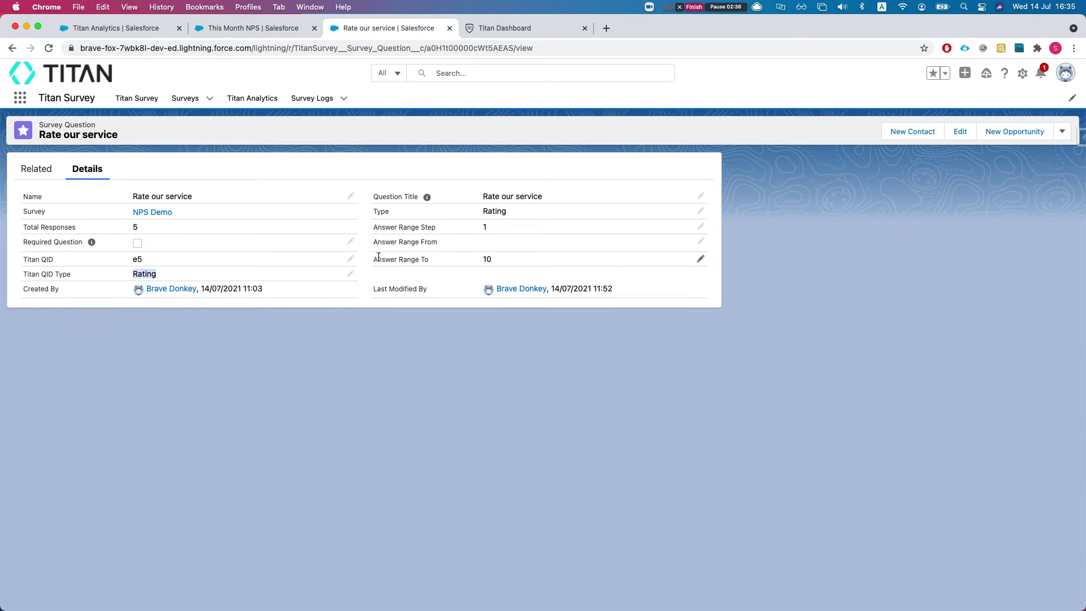
{"action": "left_click_drag", "start_coordinate": [378, 256], "coordinate": [410, 262]}
{"action": "left_click", "coordinate": [36, 169]}
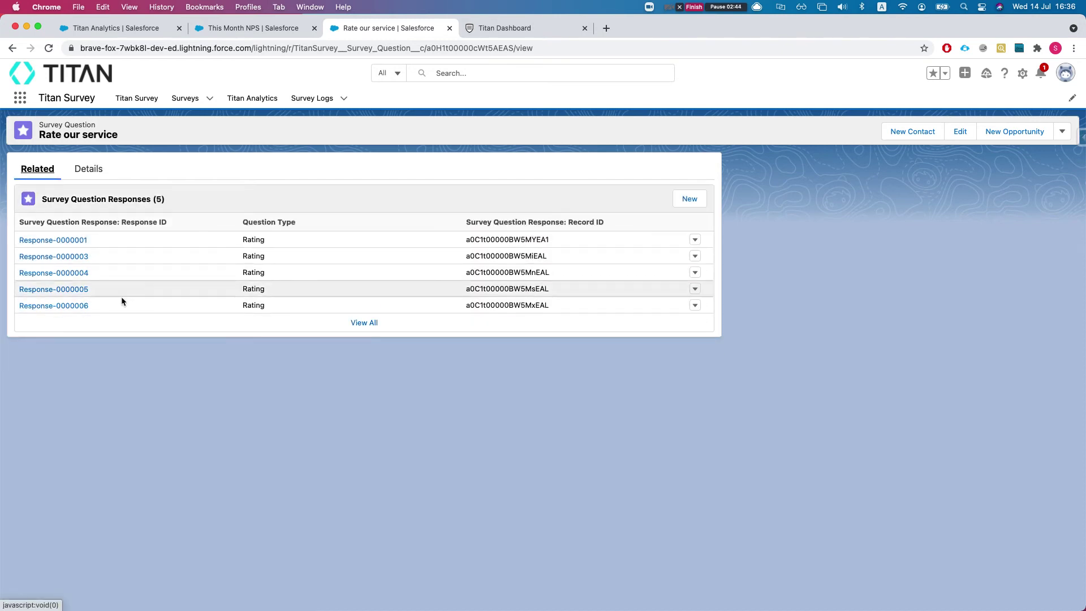
Back on the This Month NPS report, close the Record ID filter without changes.
{"action": "left_click", "coordinate": [226, 28]}
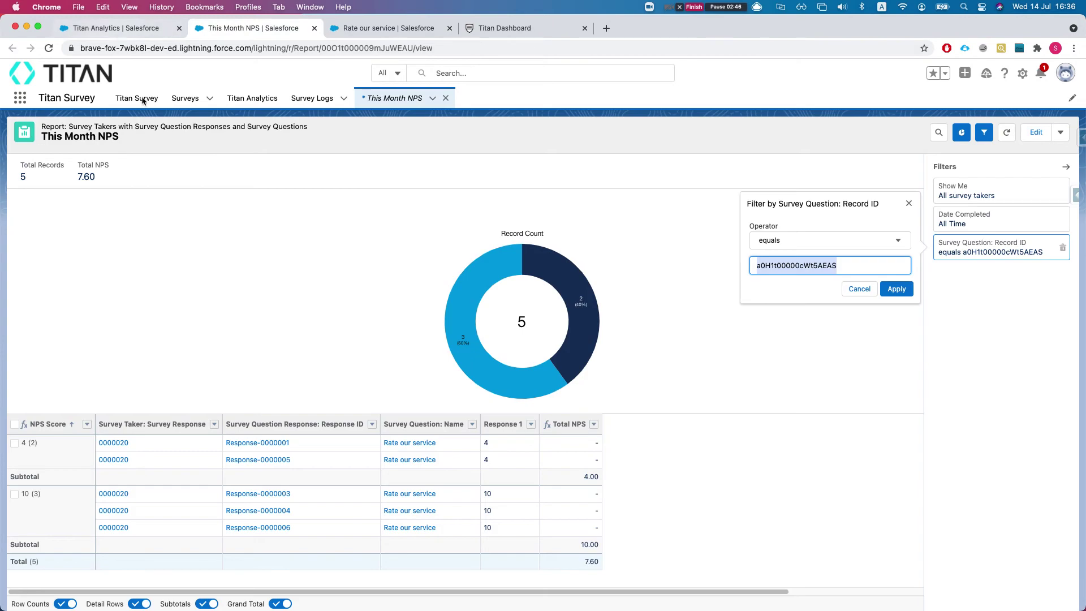
{"action": "mouse_move", "coordinate": [464, 356]}
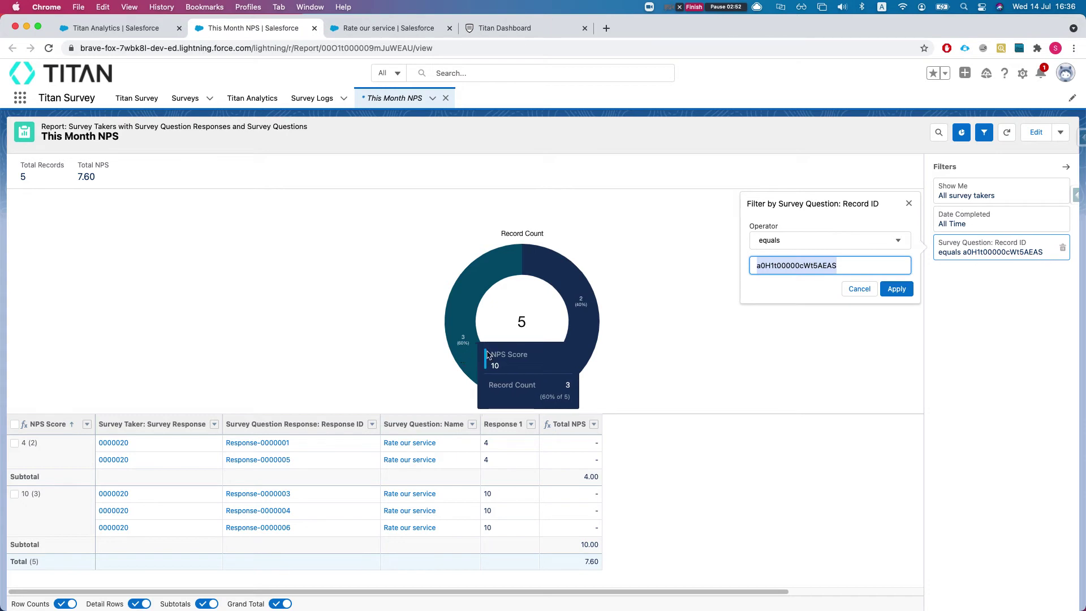
{"action": "mouse_move", "coordinate": [591, 310]}
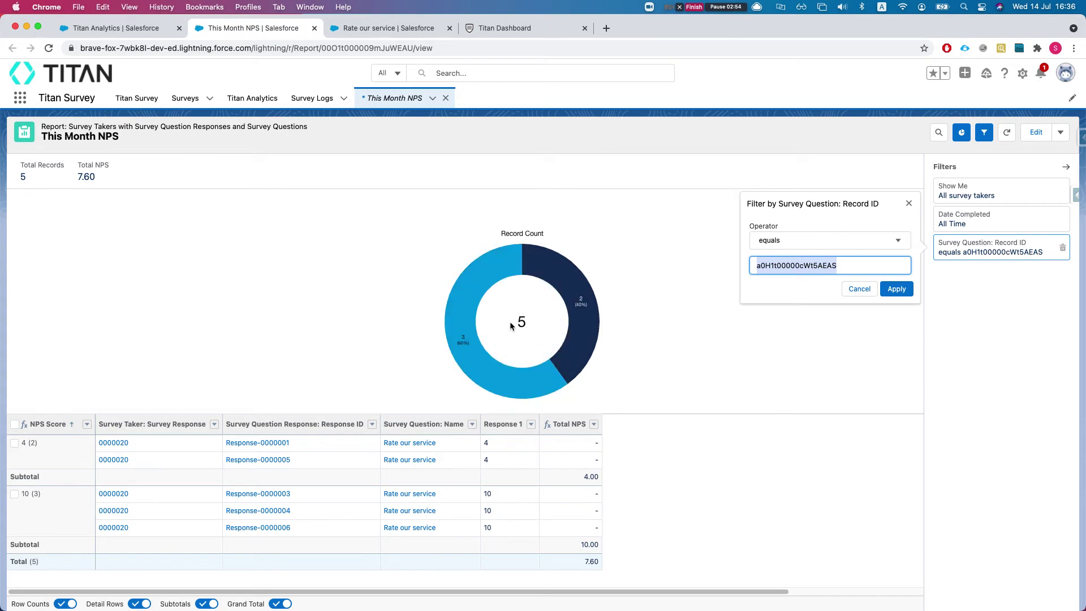
{"action": "left_click", "coordinate": [521, 321]}
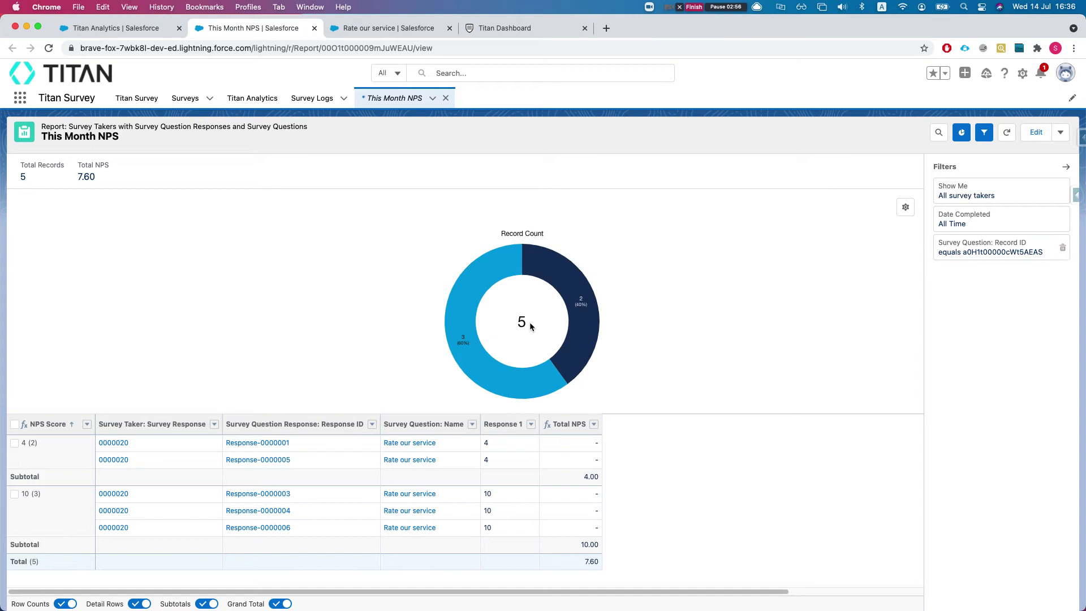
{"action": "left_click", "coordinate": [120, 30]}
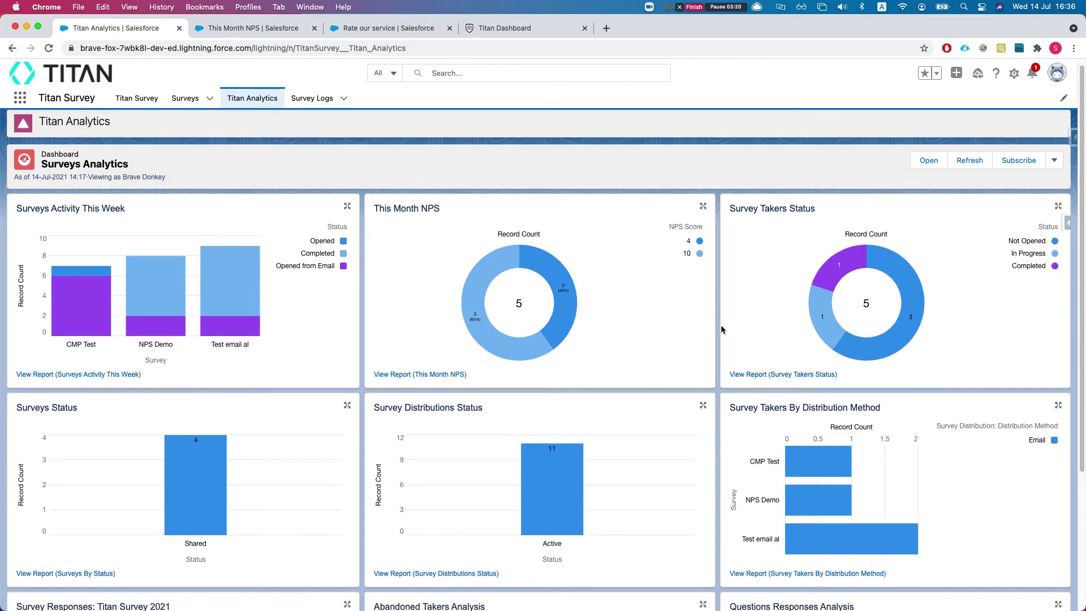
{"action": "scroll", "coordinate": [721, 330], "scroll_direction": "down", "scroll_amount": 1}
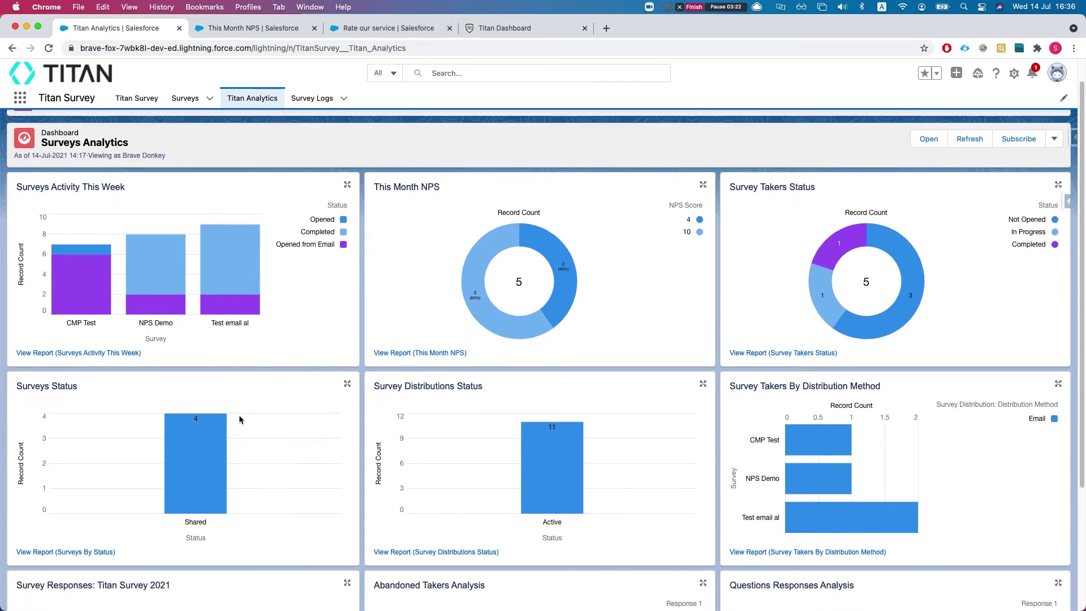
{"action": "scroll", "coordinate": [278, 428], "scroll_direction": "down", "scroll_amount": 1}
{"action": "mouse_move", "coordinate": [194, 457]}
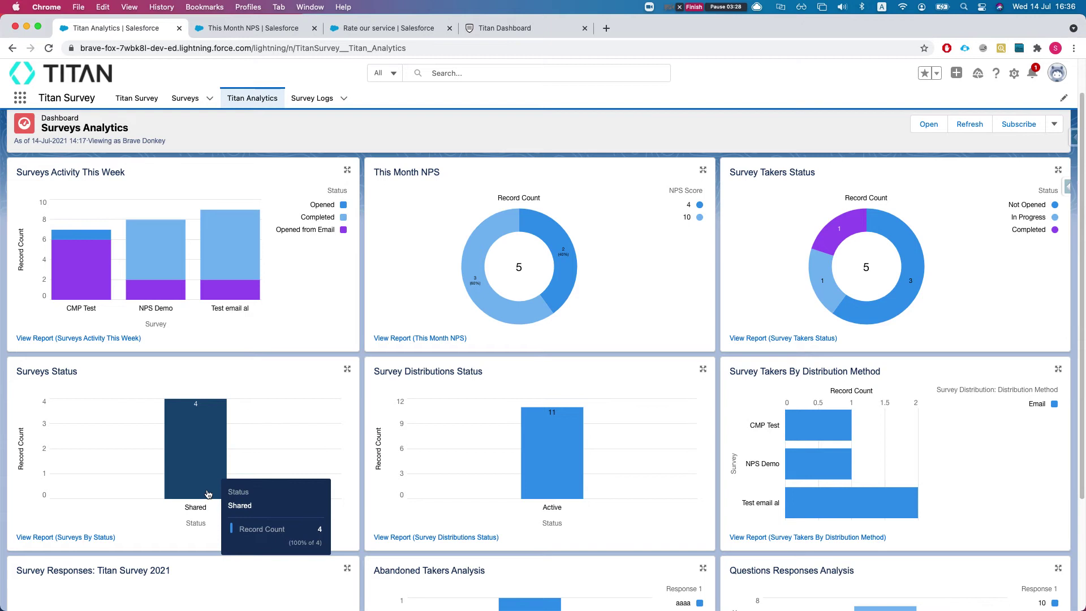
Open the Surveys list in a new tab, look at it, and return to the analytics dashboard.
{"action": "left_click", "coordinate": [193, 100], "text": "super"}
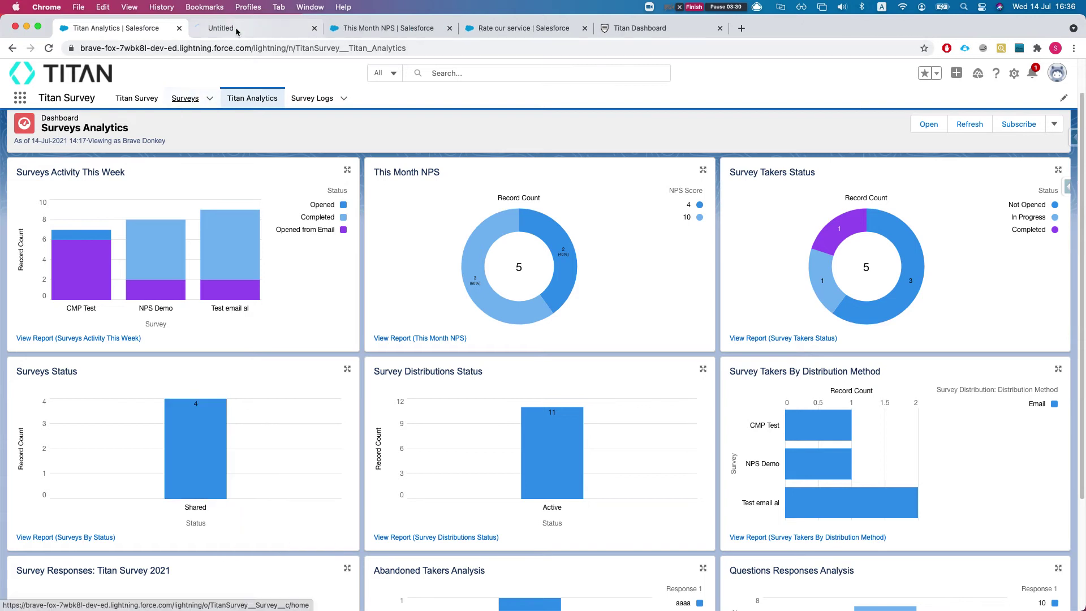
{"action": "left_click", "coordinate": [235, 27]}
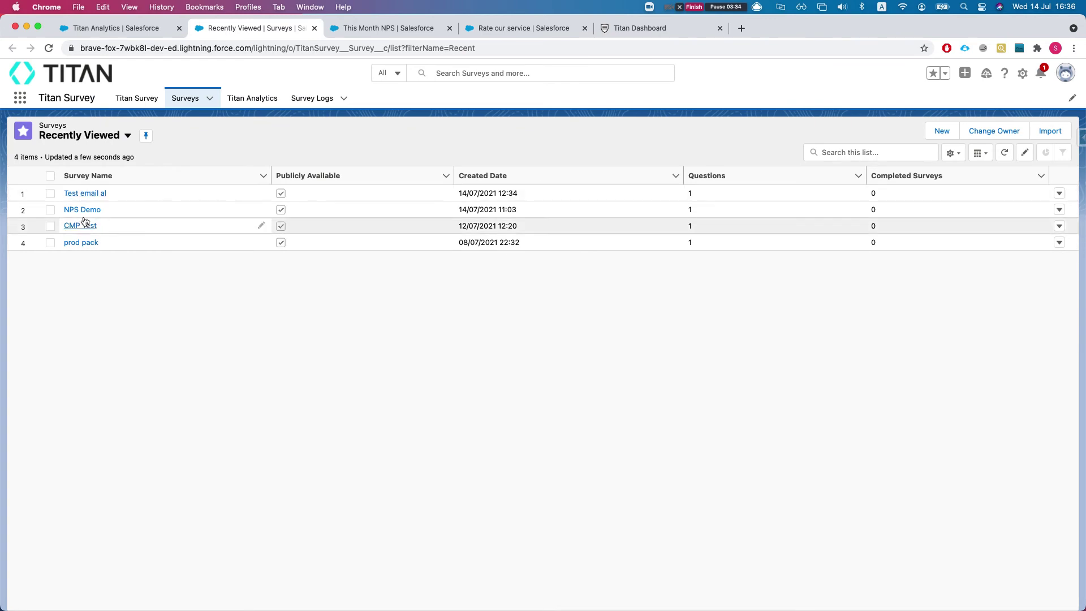
{"action": "left_click", "coordinate": [98, 29]}
Inspect the Active distribution bar, then move to the Titan Dashboard page.
{"action": "scroll", "coordinate": [474, 436], "scroll_direction": "down", "scroll_amount": 2}
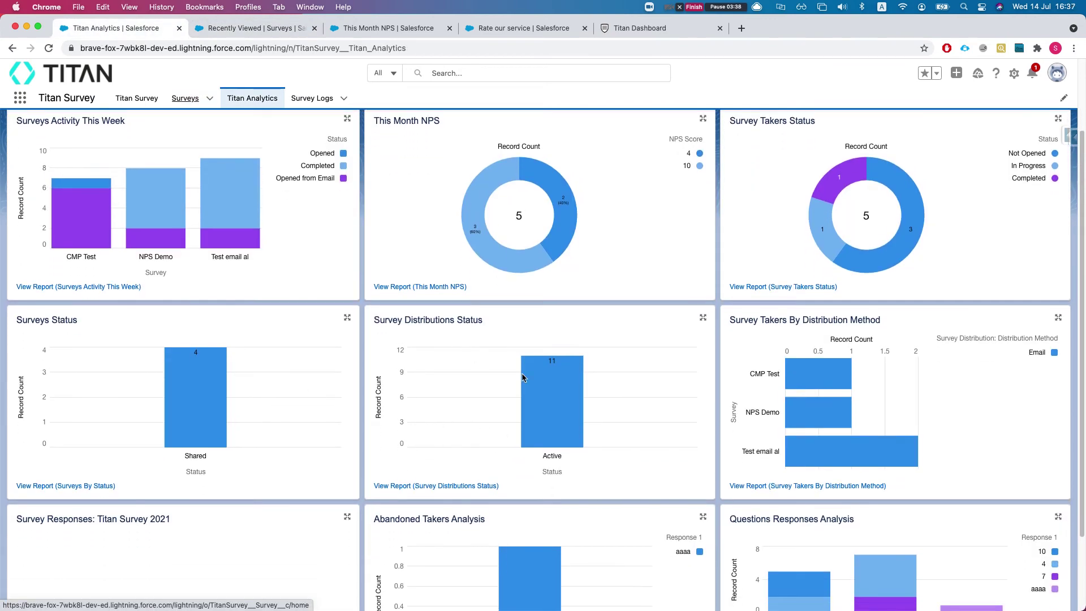
{"action": "mouse_move", "coordinate": [526, 378]}
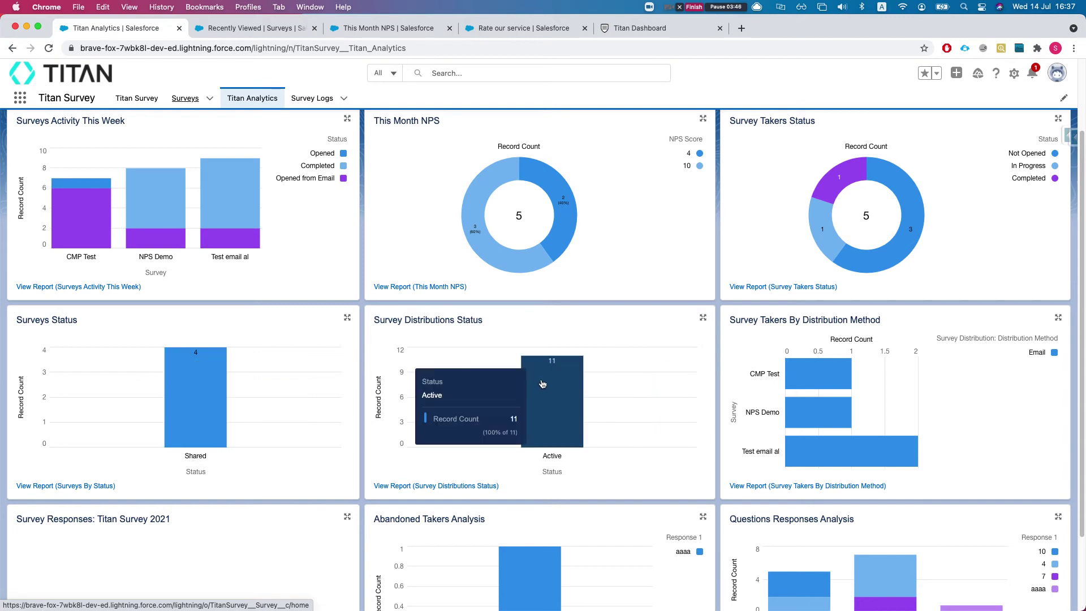
{"action": "mouse_move", "coordinate": [558, 425]}
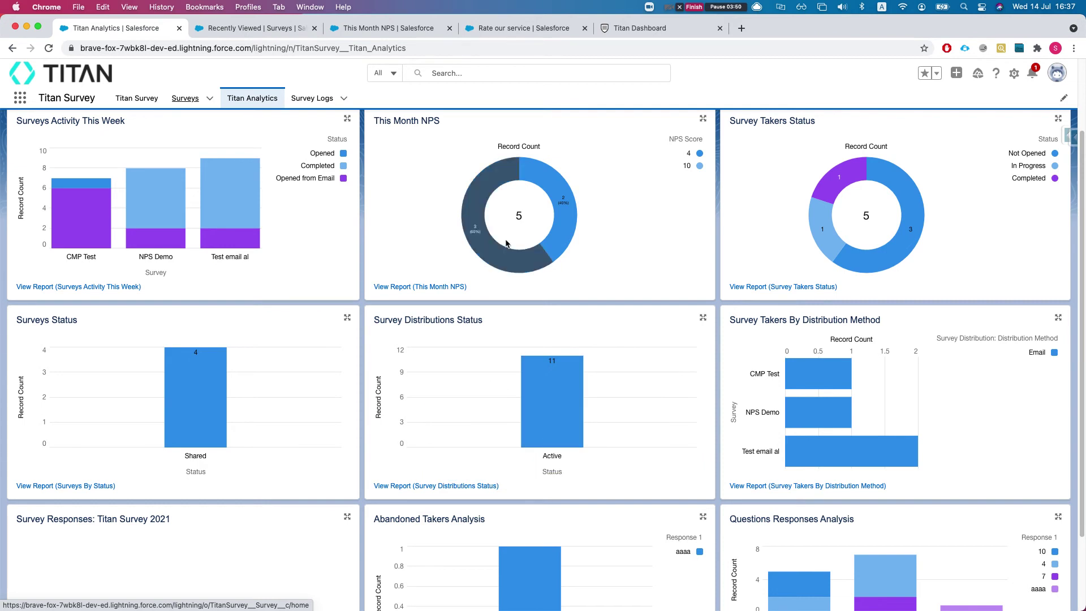
{"action": "left_click", "coordinate": [651, 34]}
Disable the 14:16 Test email al distribution under Publish > Manage existing, then return to Salesforce.
{"action": "left_click", "coordinate": [258, 396]}
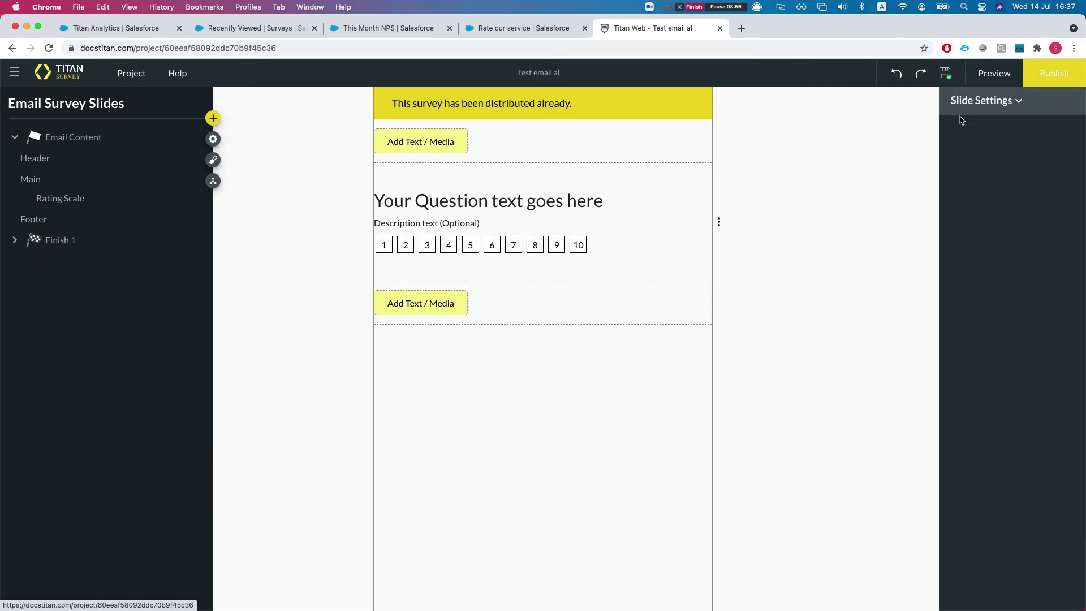
{"action": "left_click", "coordinate": [1043, 74]}
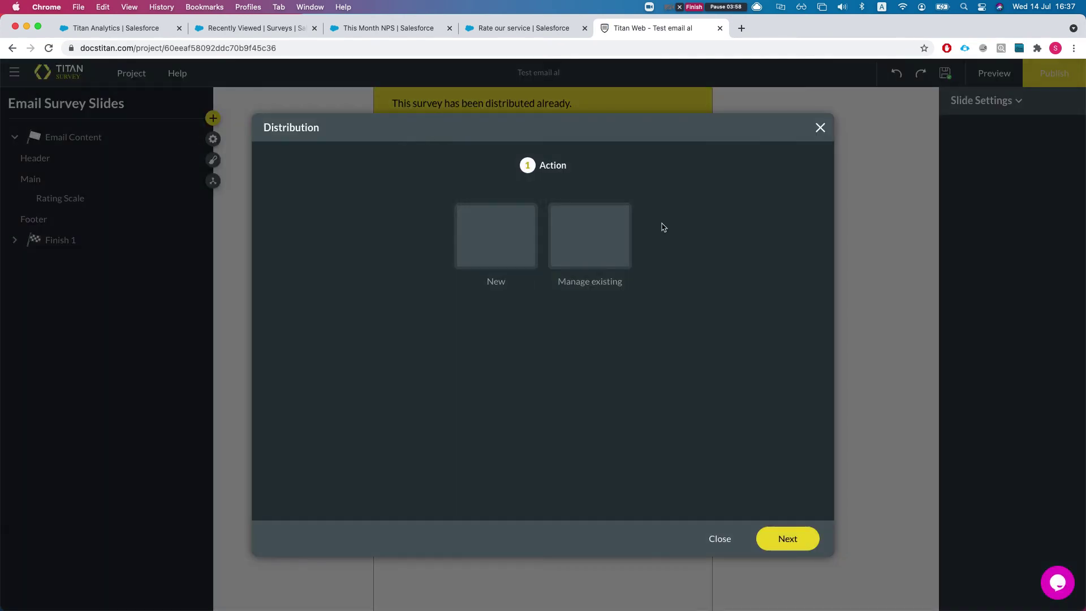
{"action": "left_click", "coordinate": [775, 540]}
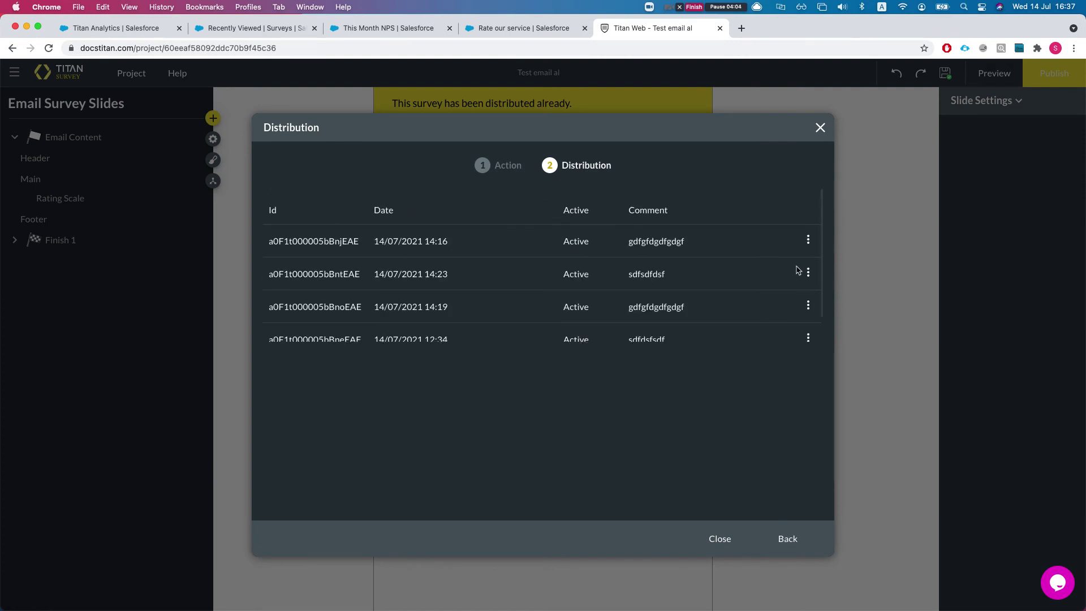
{"action": "left_click", "coordinate": [807, 238]}
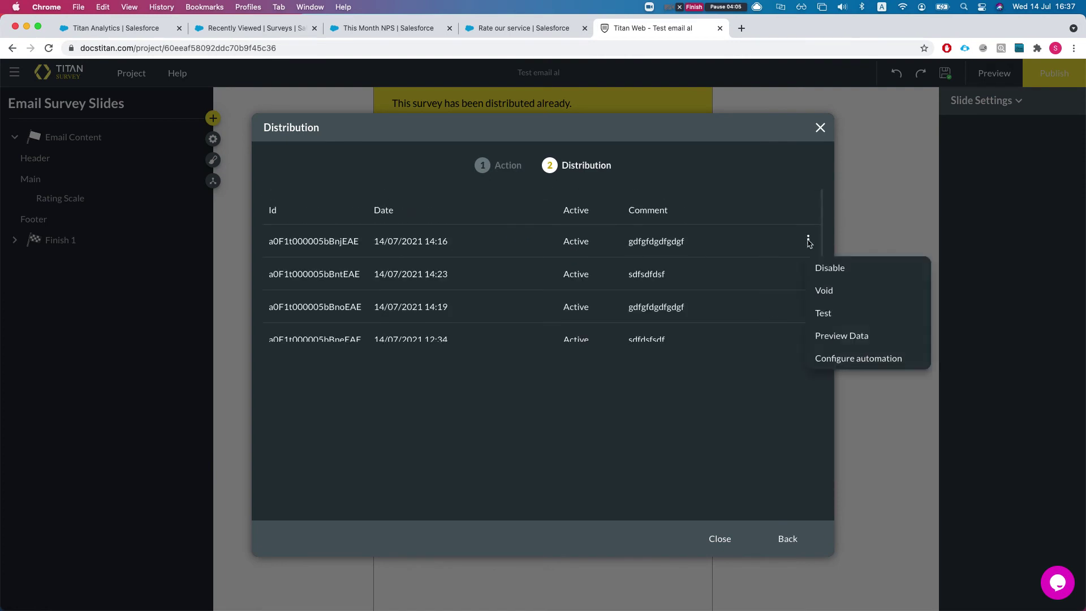
{"action": "left_click", "coordinate": [824, 272]}
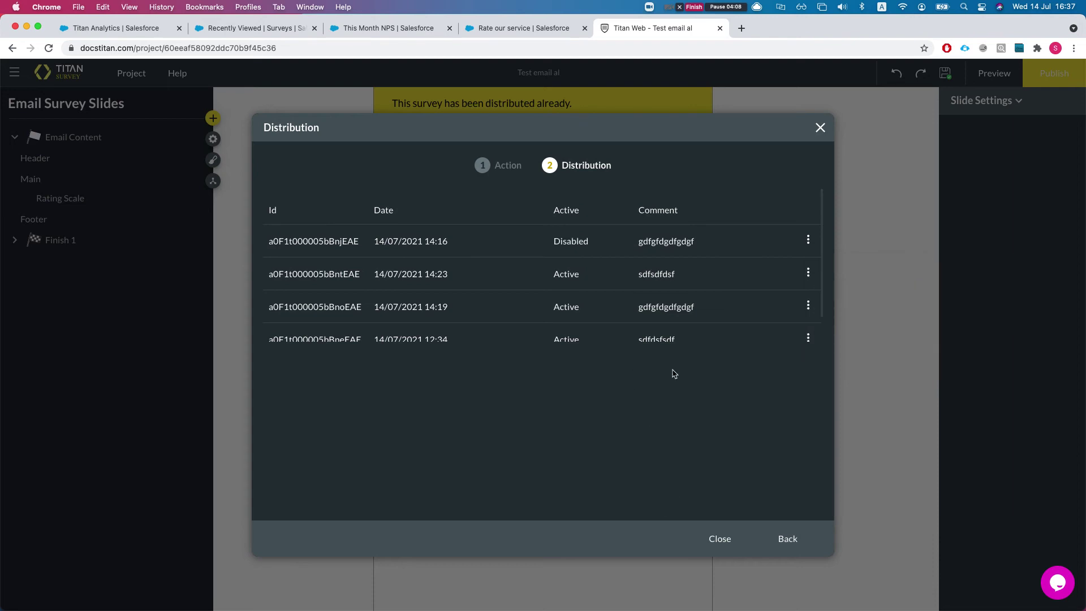
{"action": "left_click", "coordinate": [120, 29]}
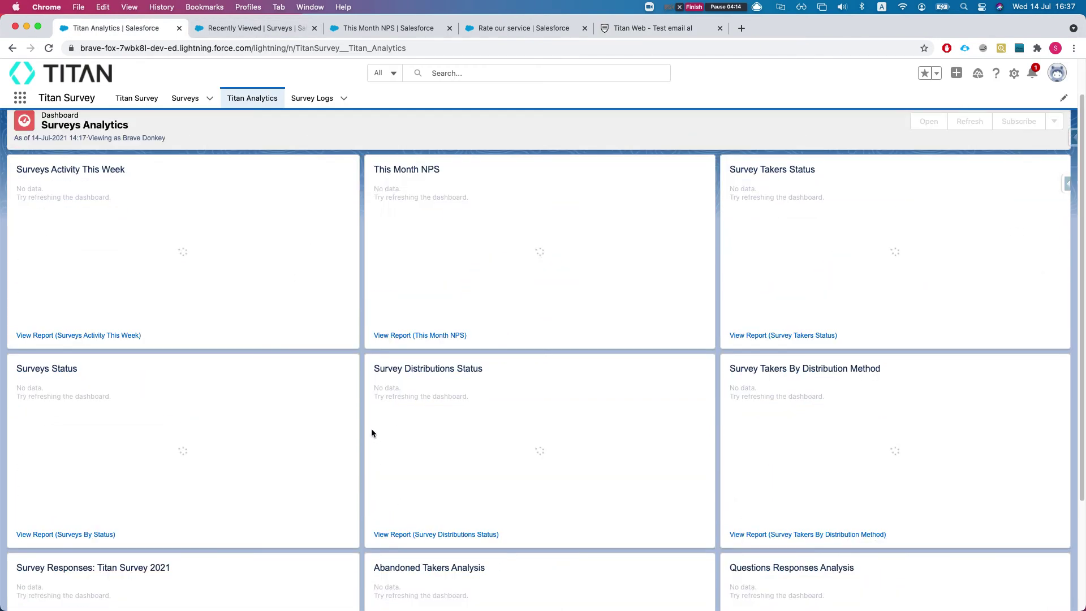
Scroll the refreshed dashboard and check the Active, Disabled and CMP Test bars: 12 Active, 1 Disabled.
{"action": "scroll", "coordinate": [510, 446], "scroll_direction": "down", "scroll_amount": 1}
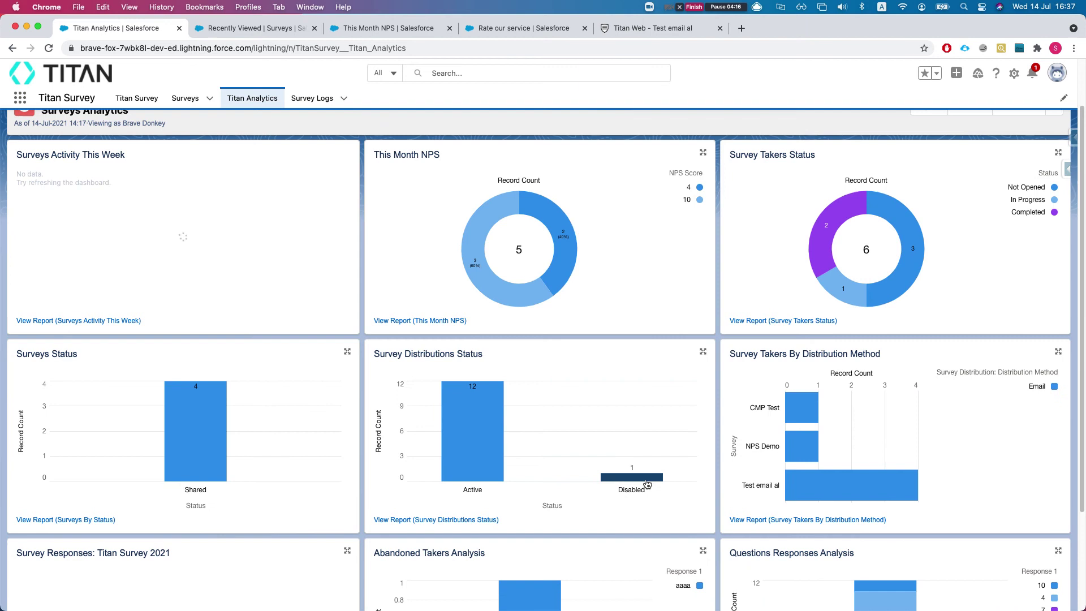
{"action": "mouse_move", "coordinate": [463, 408]}
{"action": "scroll", "coordinate": [531, 410], "scroll_direction": "down", "scroll_amount": 4}
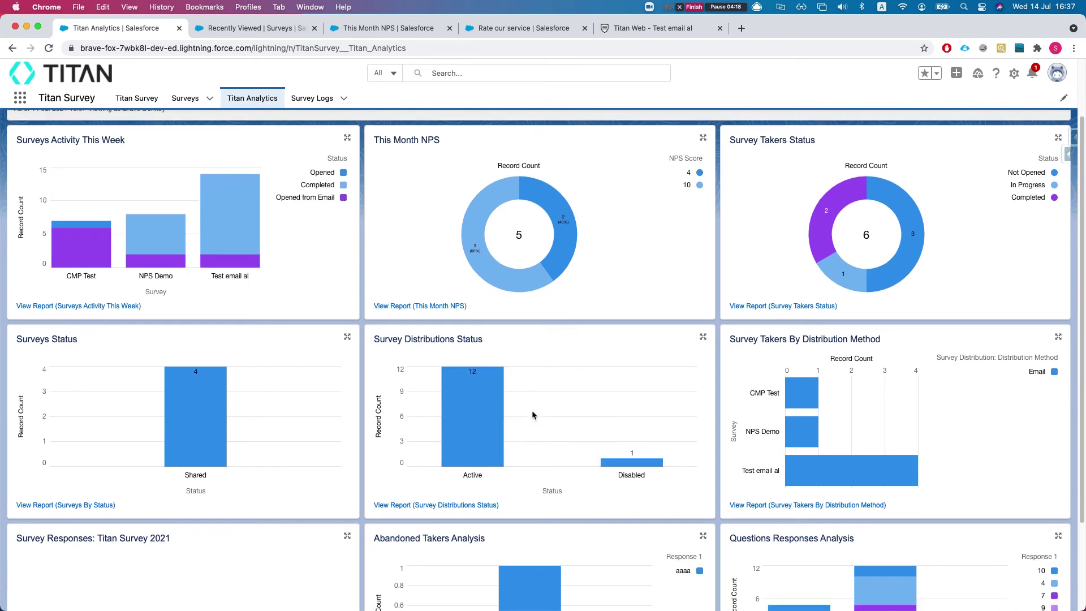
{"action": "scroll", "coordinate": [392, 320], "scroll_direction": "up", "scroll_amount": 5}
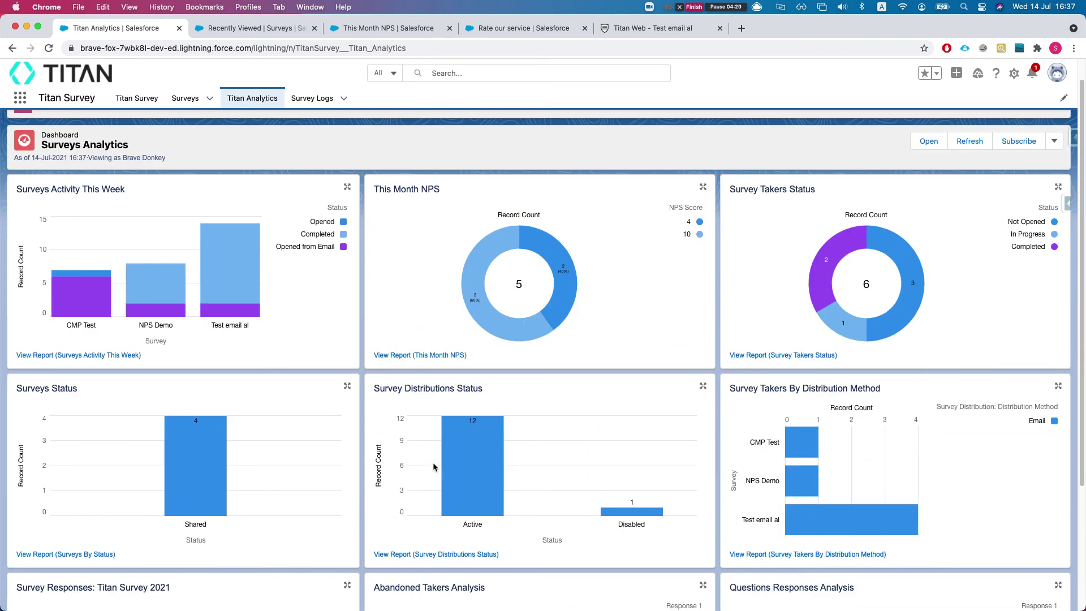
{"action": "mouse_move", "coordinate": [447, 458]}
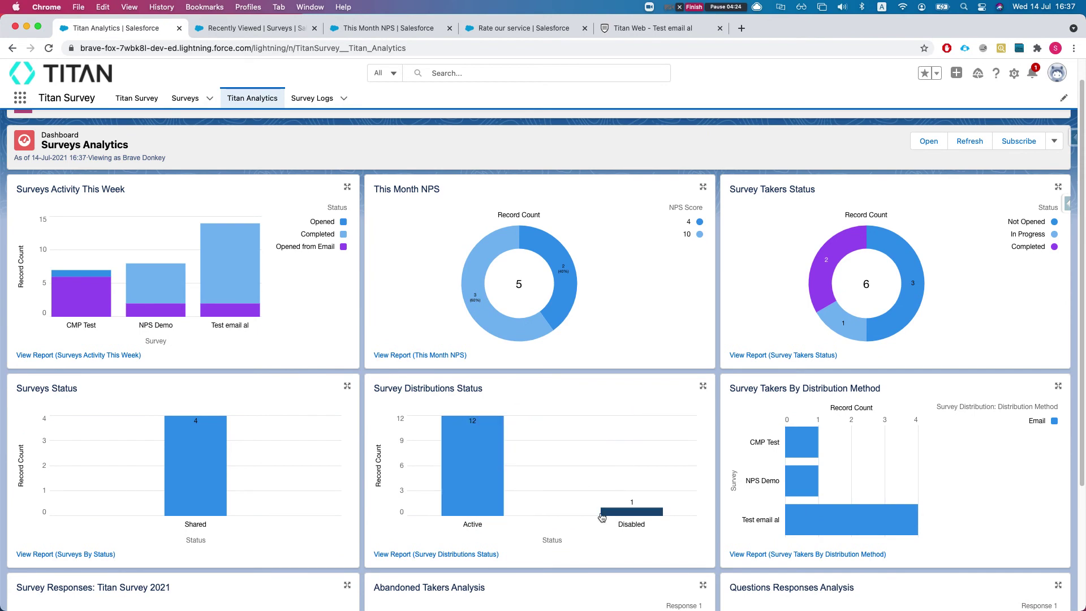
{"action": "scroll", "coordinate": [571, 451], "scroll_direction": "down", "scroll_amount": 1}
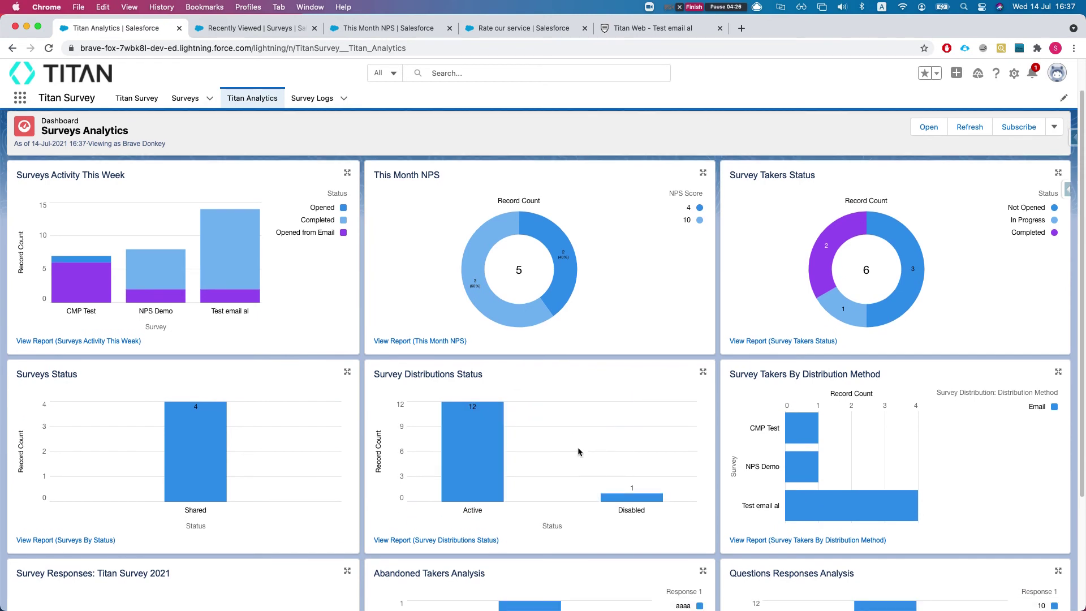
{"action": "scroll", "coordinate": [577, 447], "scroll_direction": "down", "scroll_amount": 2}
{"action": "scroll", "coordinate": [700, 437], "scroll_direction": "down", "scroll_amount": 1}
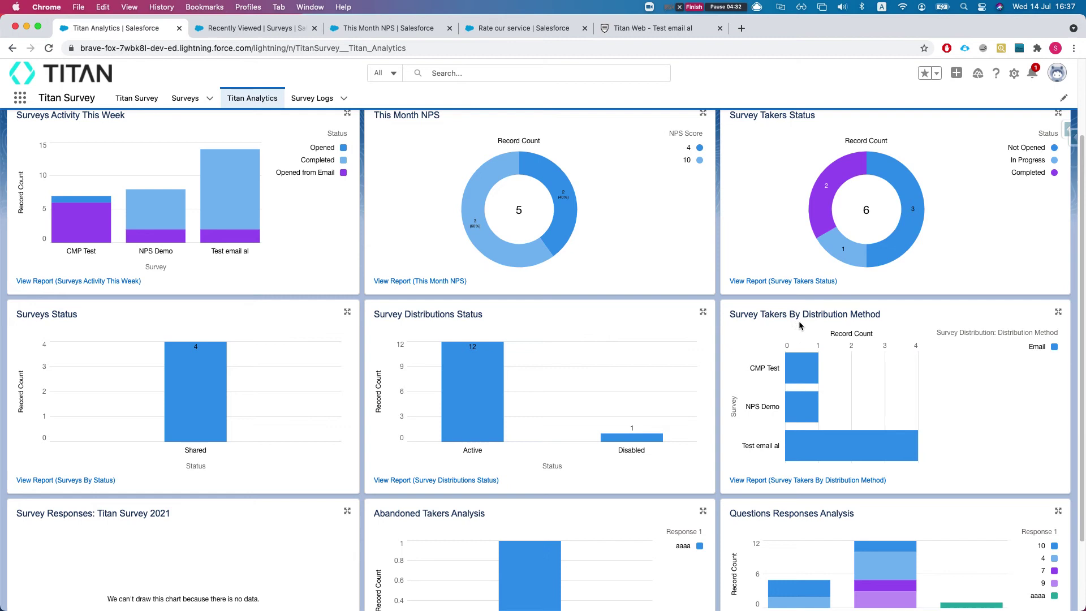
{"action": "mouse_move", "coordinate": [806, 380]}
Open NPS Demo's distribution SD-000000006 from its Related list and edit its Email Distribution Method.
{"action": "left_click", "coordinate": [286, 25]}
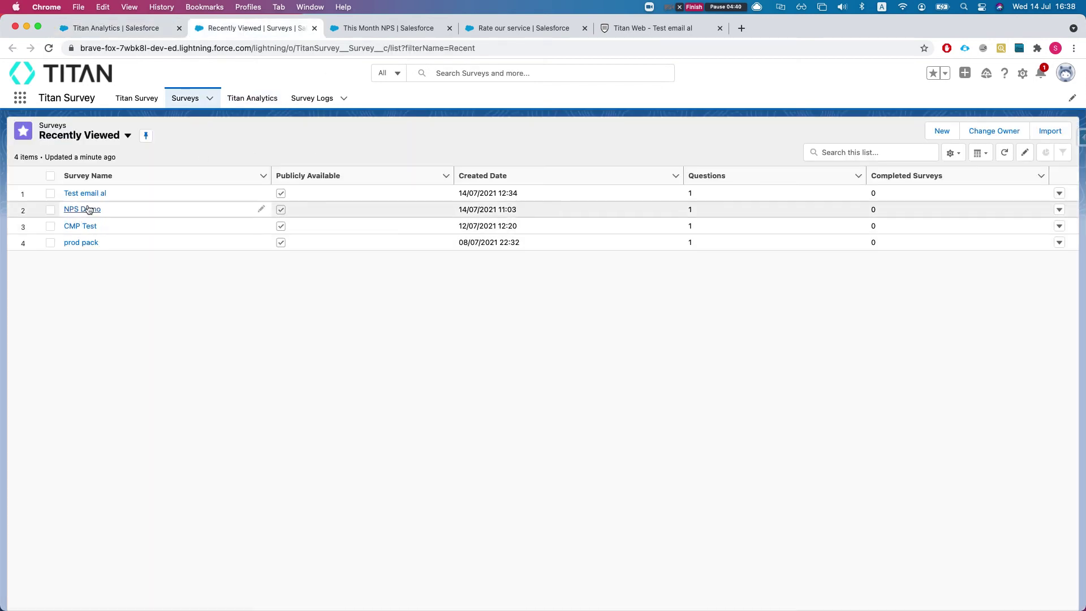
{"action": "left_click", "coordinate": [85, 209]}
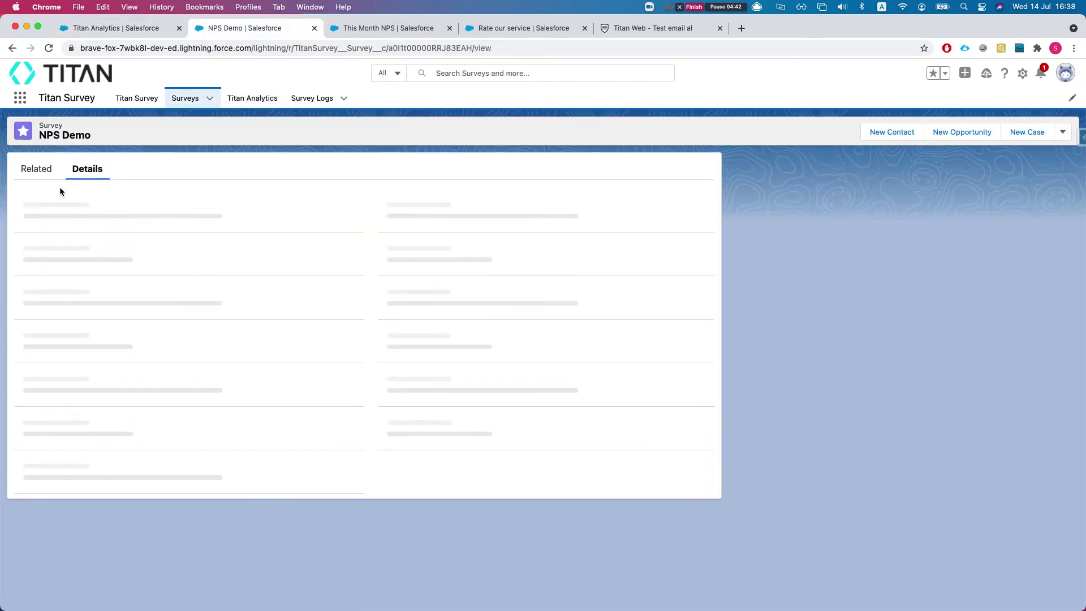
{"action": "left_click", "coordinate": [43, 171]}
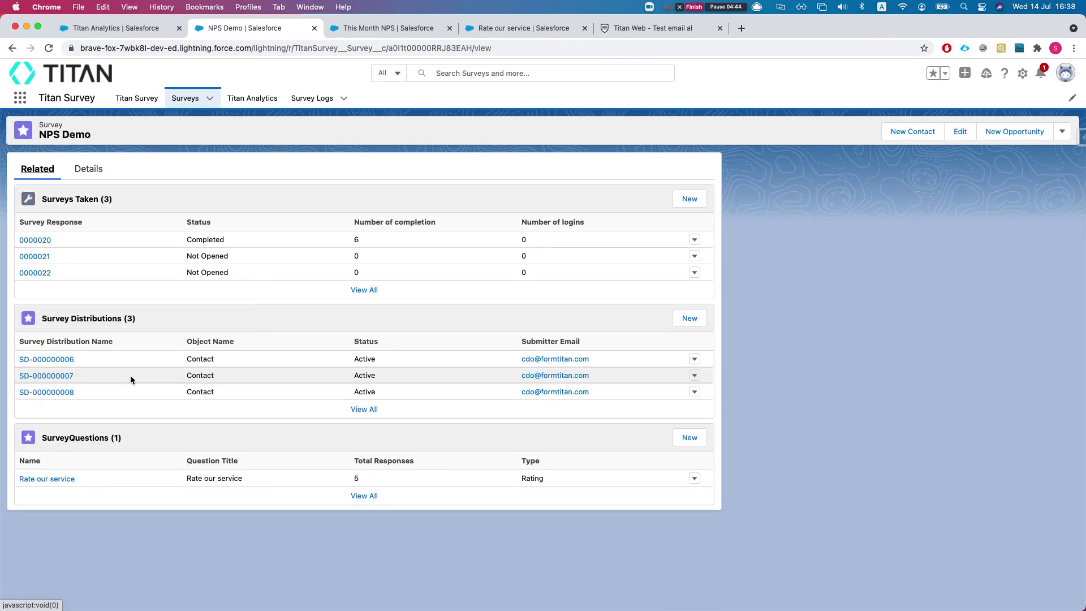
{"action": "left_click", "coordinate": [49, 359]}
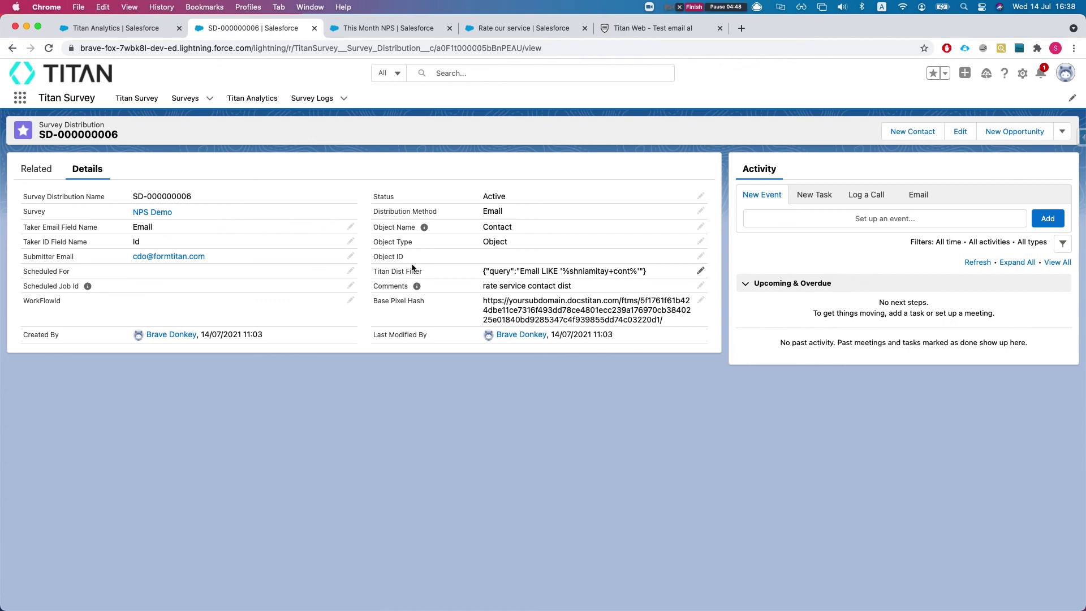
{"action": "left_click_drag", "start_coordinate": [389, 211], "coordinate": [427, 211]}
{"action": "double_click", "coordinate": [482, 211]}
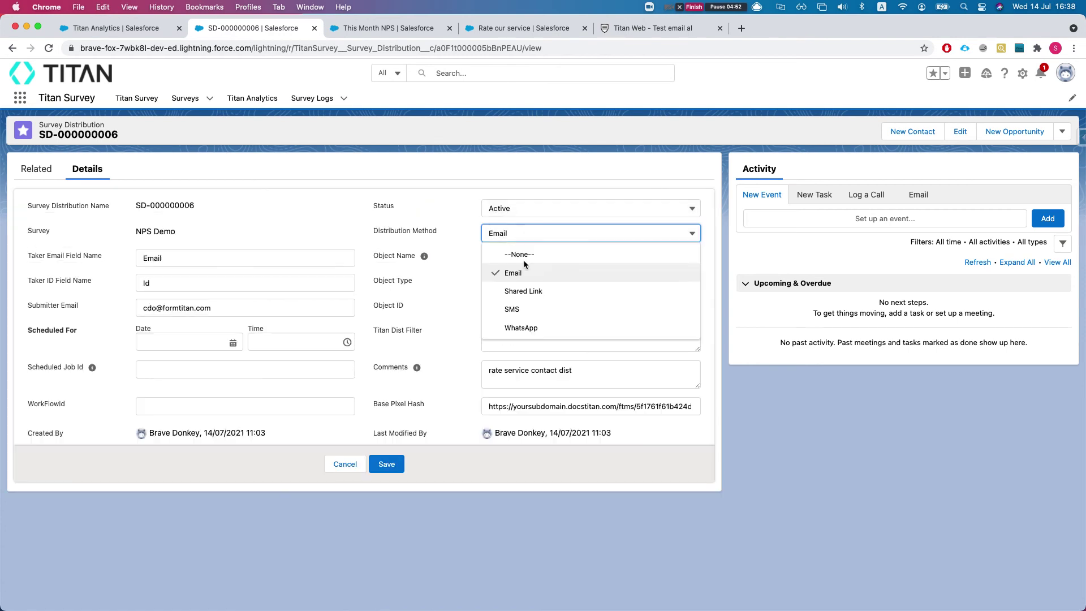
{"action": "left_click", "coordinate": [411, 235]}
{"action": "left_click", "coordinate": [401, 234]}
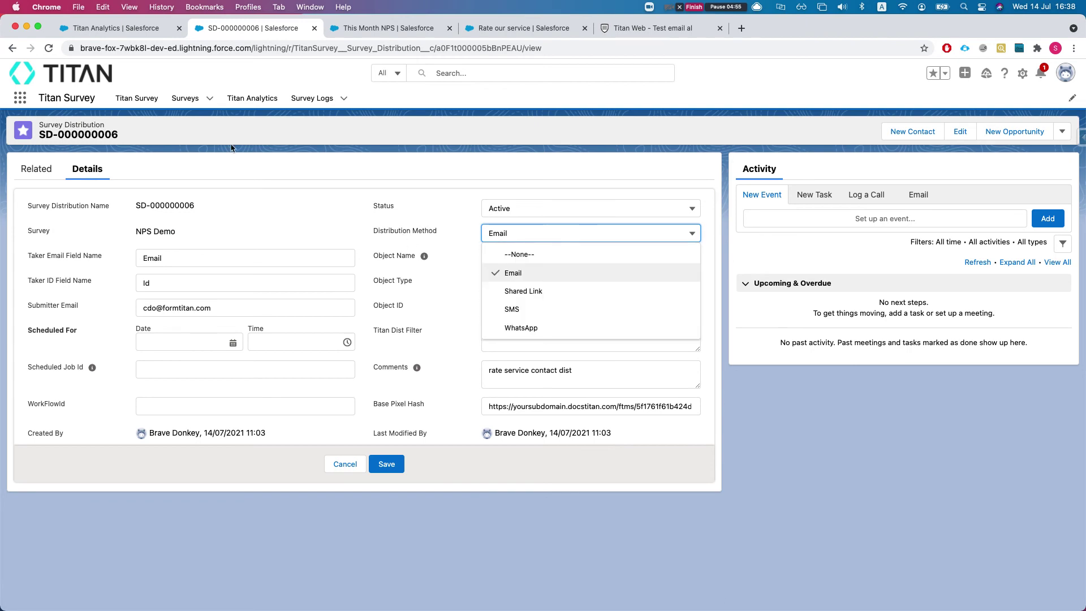
Open the Survey Takers By Distribution Method report, then return and scroll to the Survey Responses chart.
{"action": "left_click", "coordinate": [144, 31]}
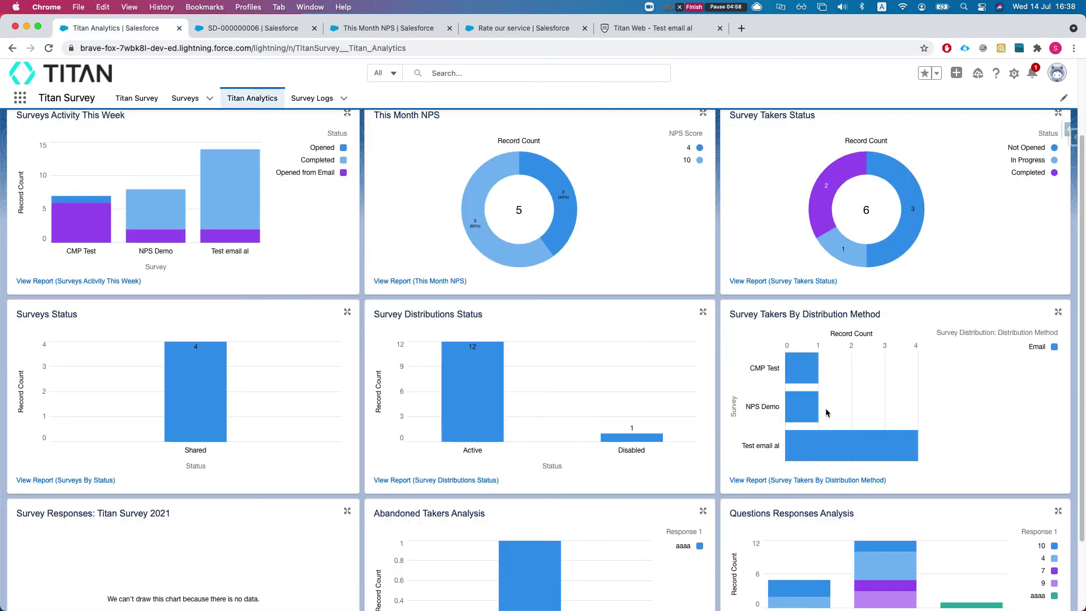
{"action": "mouse_move", "coordinate": [834, 452]}
{"action": "left_click", "coordinate": [769, 482]}
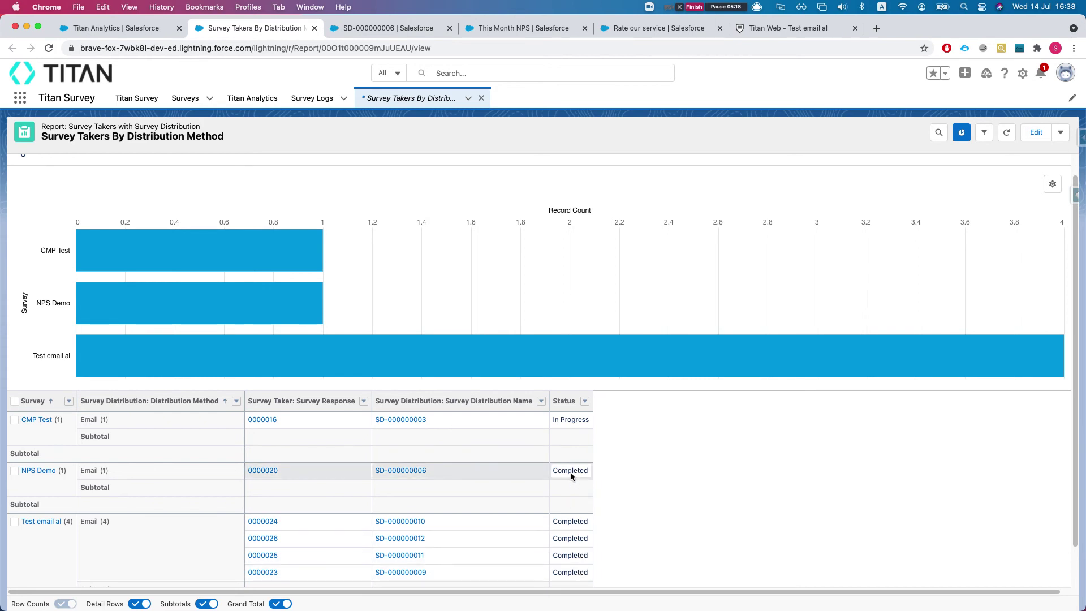
{"action": "left_click", "coordinate": [116, 28]}
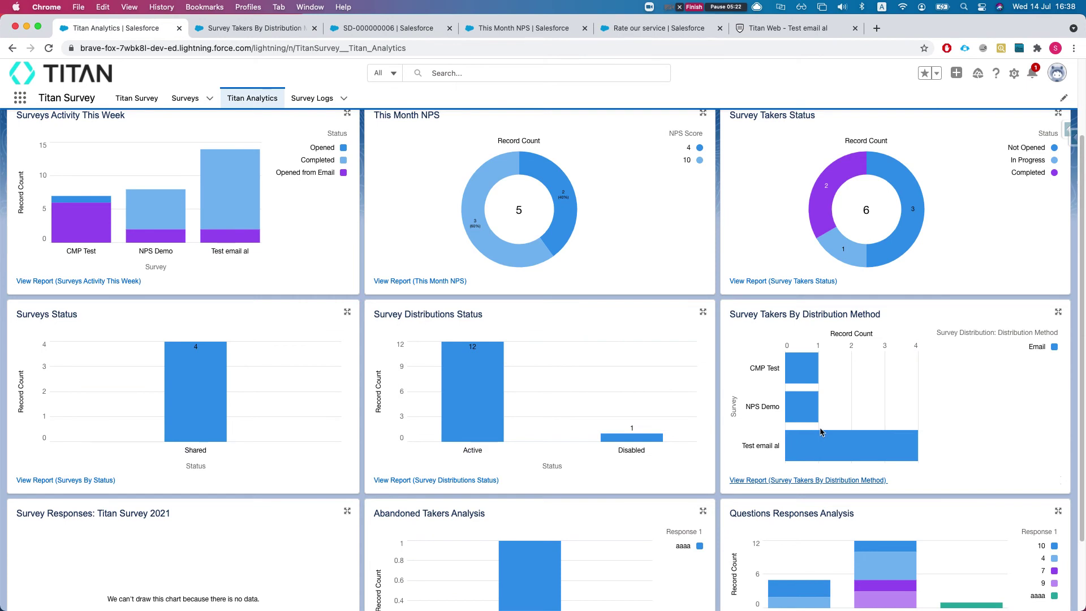
{"action": "scroll", "coordinate": [822, 452], "scroll_direction": "down", "scroll_amount": 3}
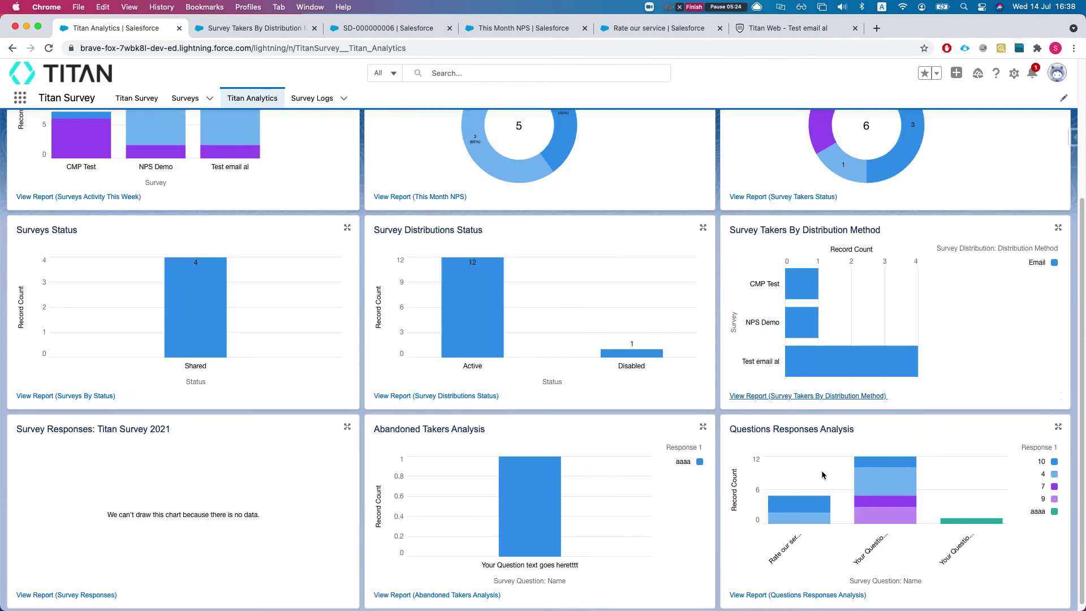
Open the Survey Responses report and clear Titan Survey 2021 from its Survey filter.
{"action": "left_click", "coordinate": [77, 595]}
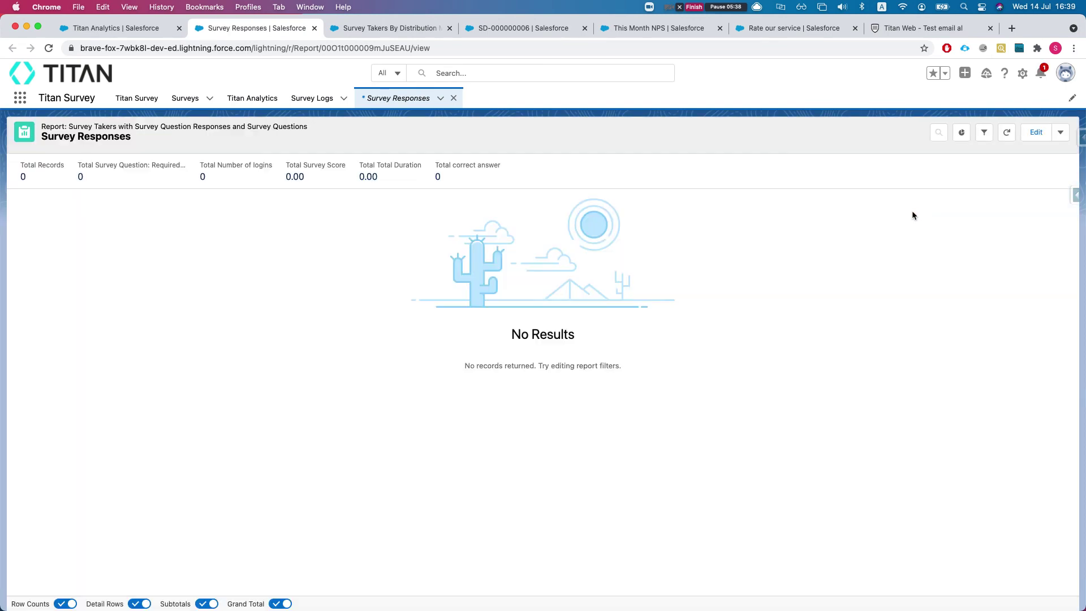
{"action": "left_click", "coordinate": [985, 133]}
{"action": "left_click", "coordinate": [988, 260]}
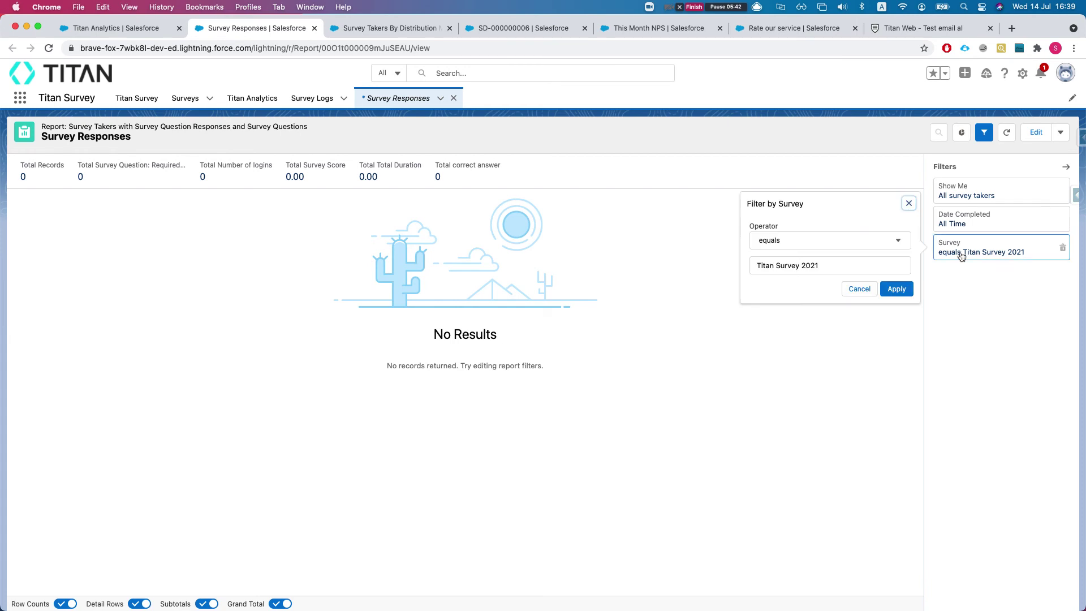
{"action": "double_click", "coordinate": [825, 265]}
{"action": "triple_click", "coordinate": [839, 266]}
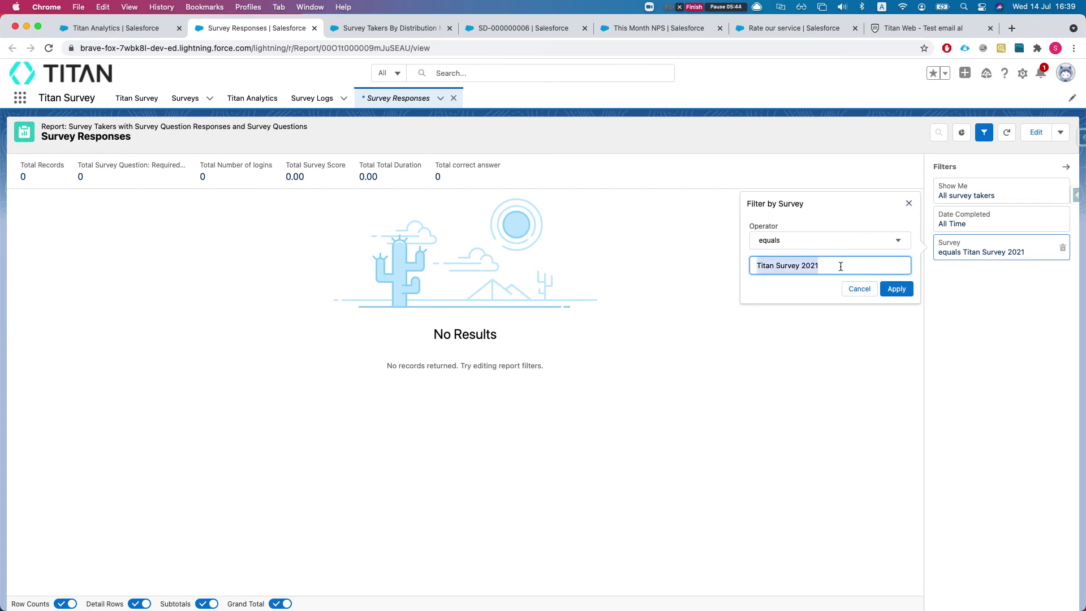
{"action": "key", "text": "BackSpace"}
Look up the NPS Demo survey name in the other tabs, discarding the distribution record edit.
{"action": "left_click", "coordinate": [374, 30]}
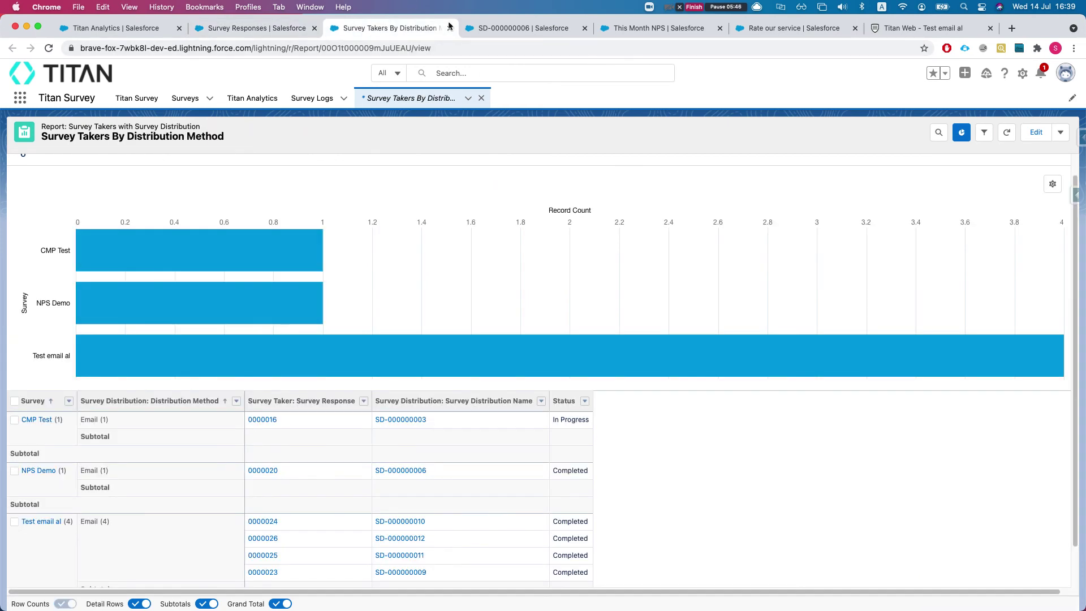
{"action": "left_click", "coordinate": [518, 28]}
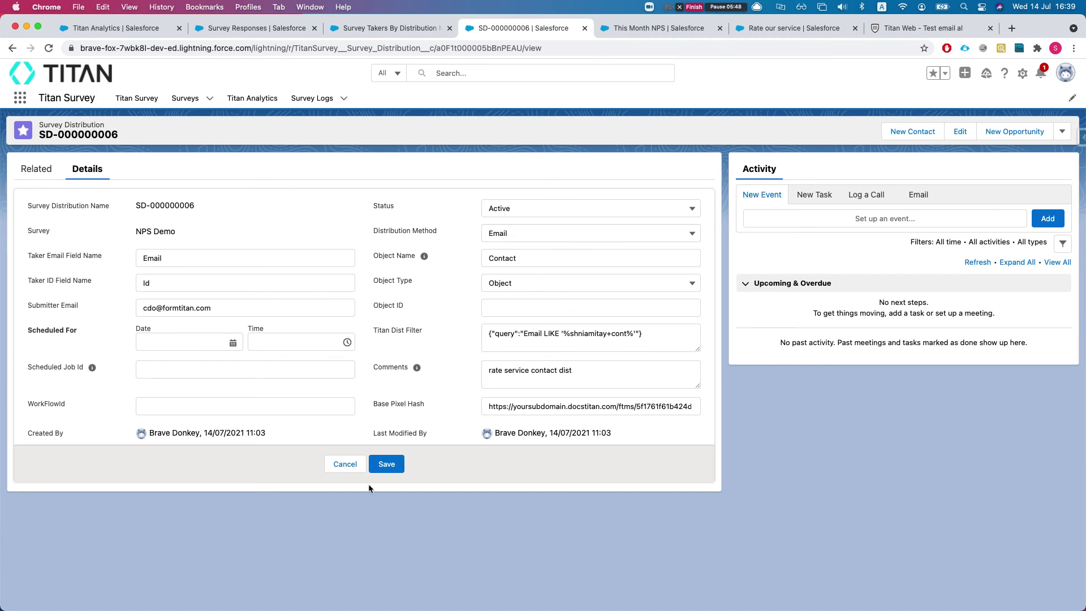
{"action": "left_click", "coordinate": [345, 464]}
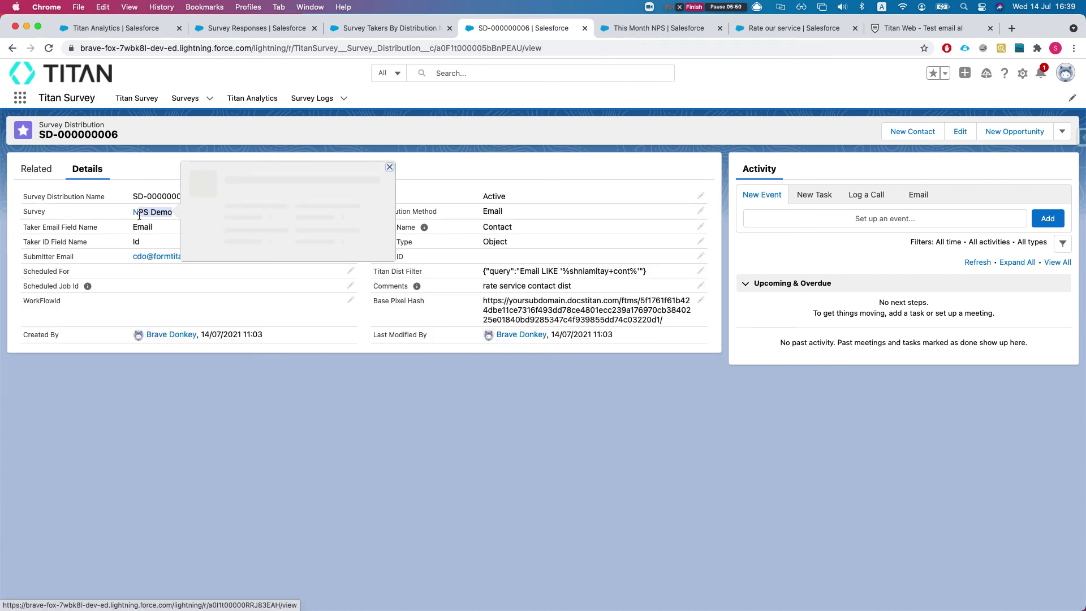
{"action": "left_click_drag", "start_coordinate": [175, 214], "coordinate": [135, 216]}
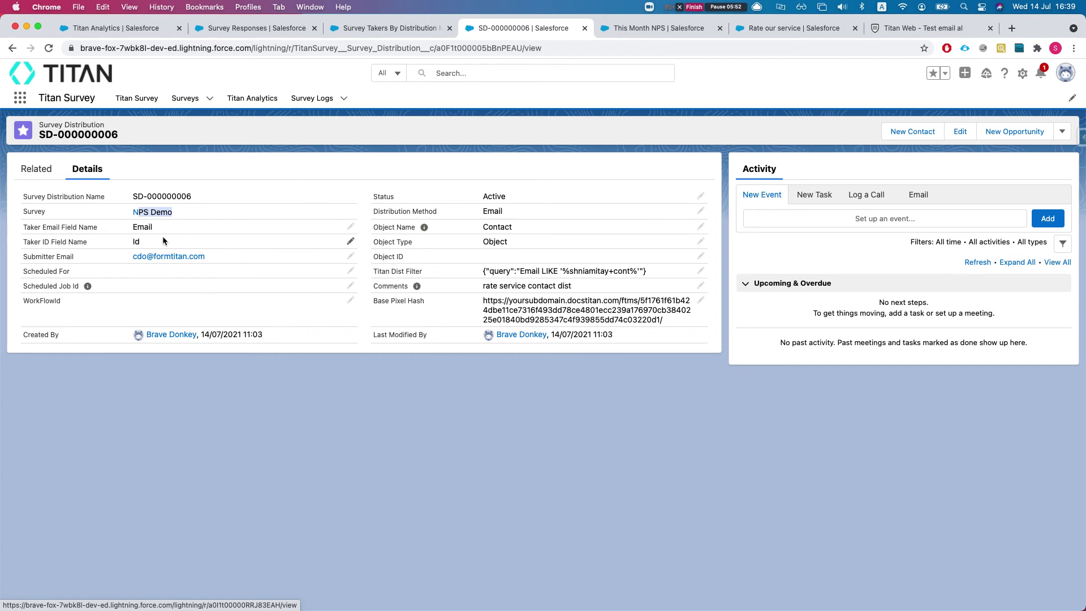
Set the Survey filter to NPS Demo and apply it, giving 5 Rate our service responses.
{"action": "left_click", "coordinate": [97, 30]}
{"action": "left_click", "coordinate": [249, 33]}
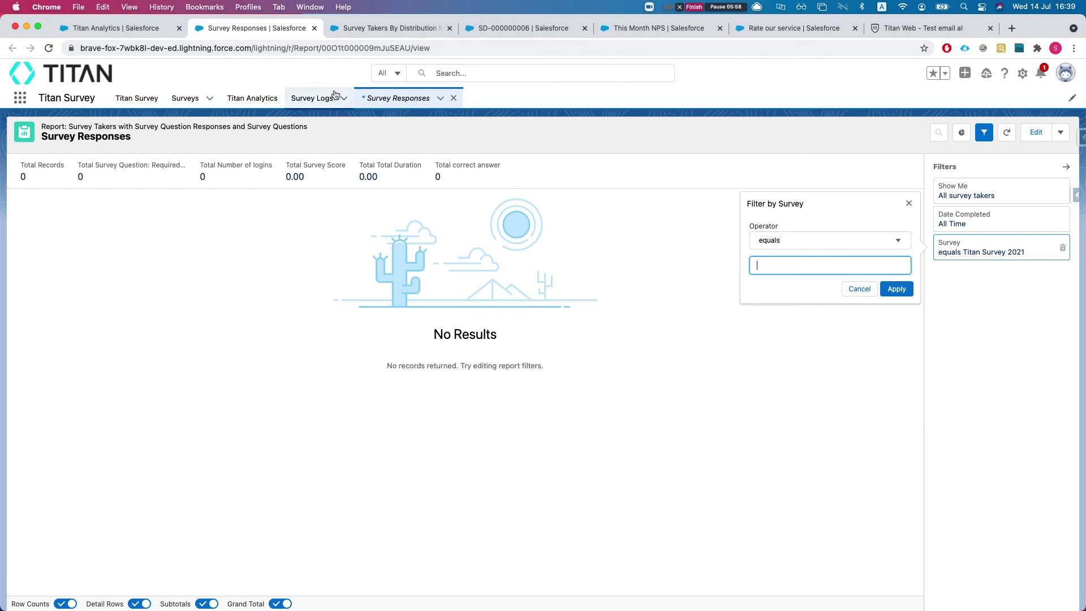
{"action": "left_click", "coordinate": [343, 31]}
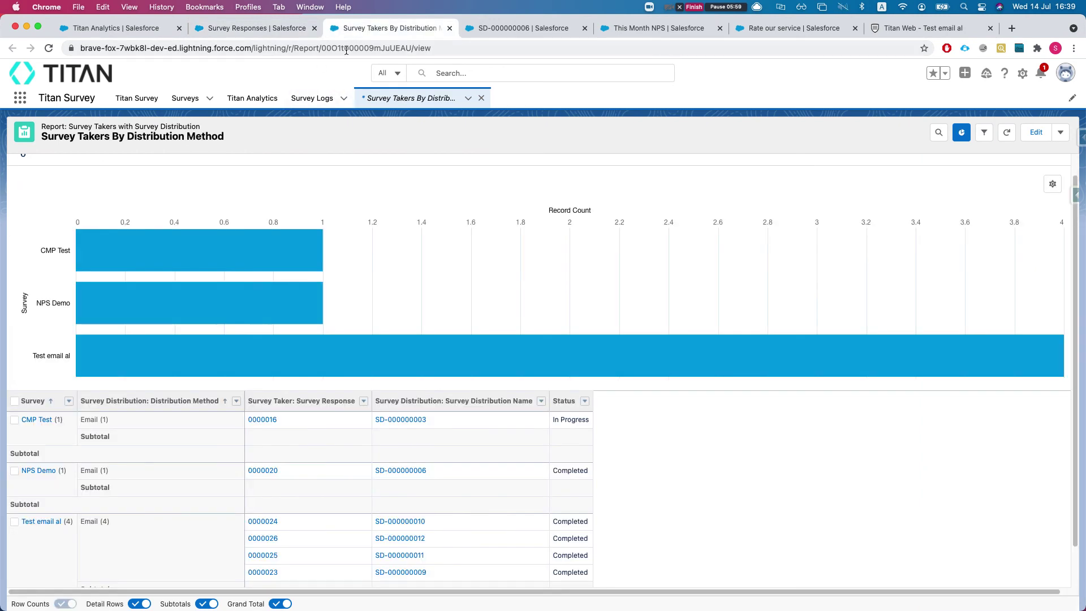
{"action": "left_click", "coordinate": [275, 26]}
{"action": "left_click", "coordinate": [809, 291]}
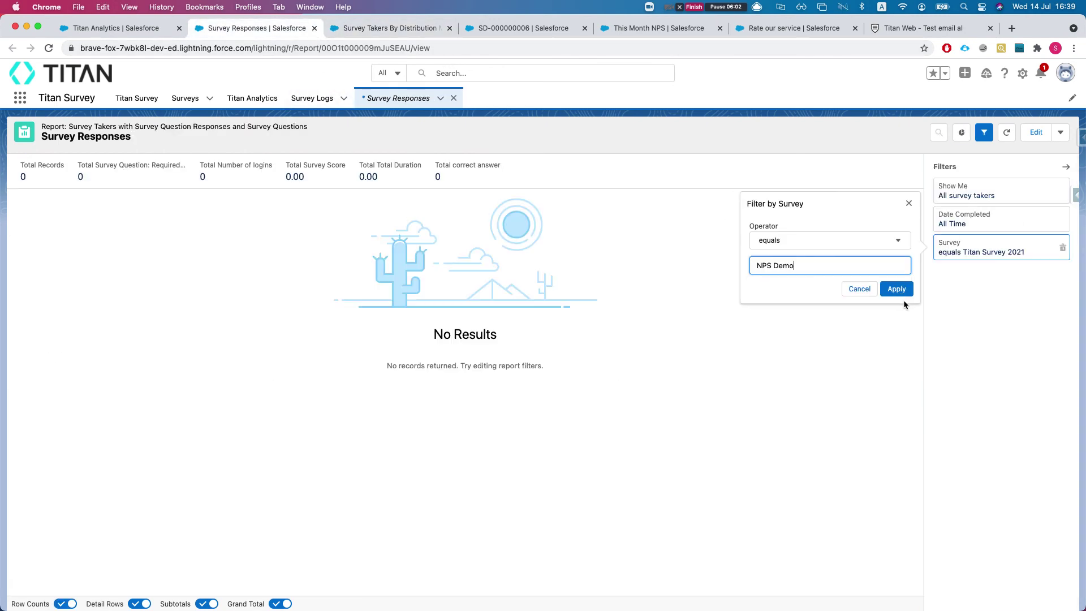
{"action": "left_click", "coordinate": [904, 294]}
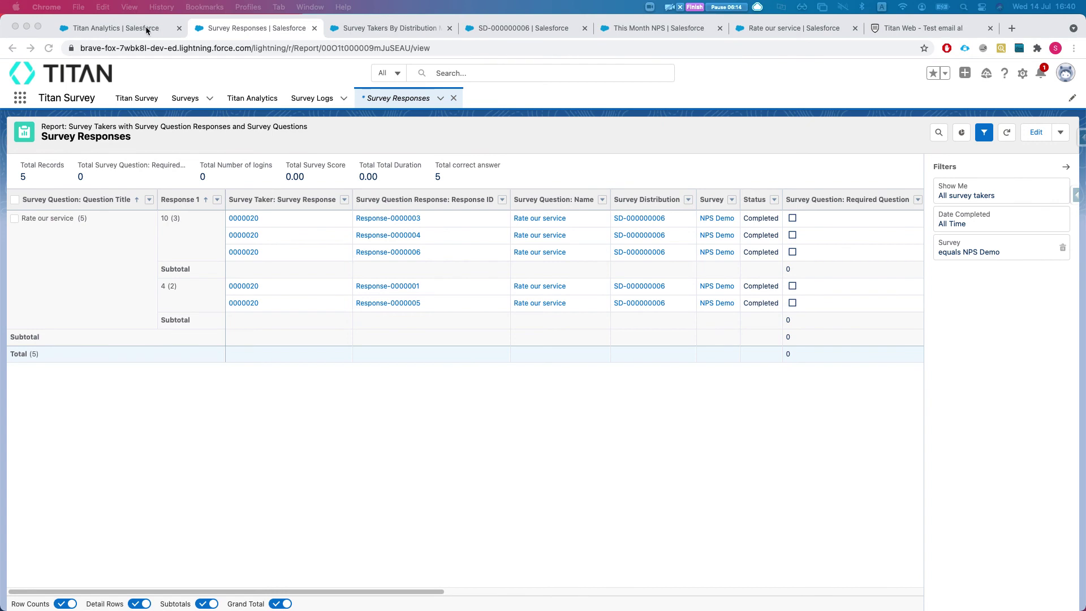
{"action": "left_click", "coordinate": [115, 30]}
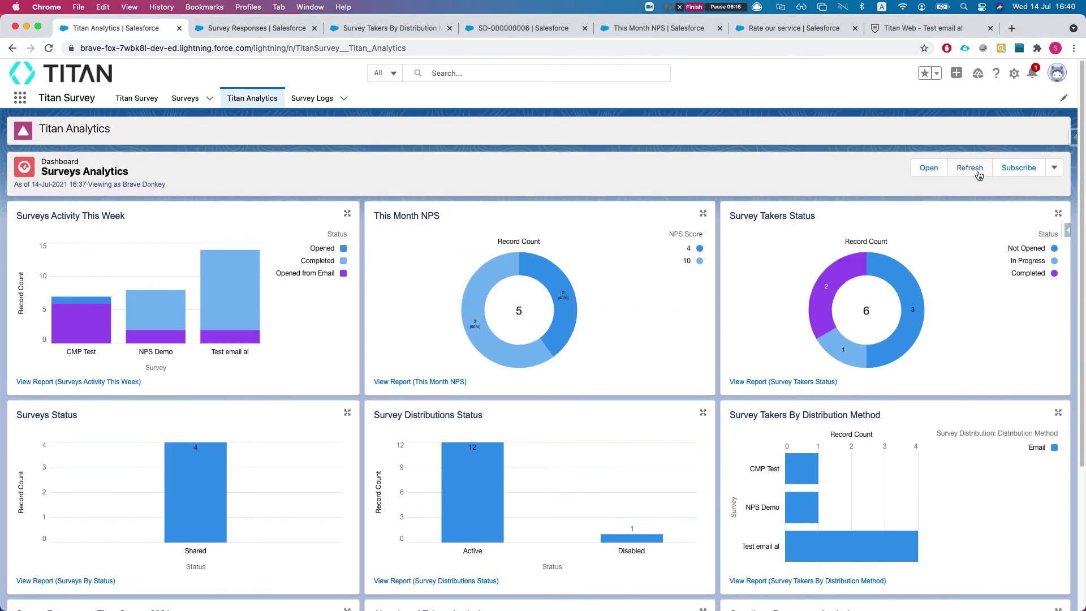
Refresh the dashboard and review Survey Responses, now showing 5 Rate our service responses scored 10 and 4.
{"action": "left_click", "coordinate": [976, 174]}
{"action": "scroll", "coordinate": [430, 355], "scroll_direction": "down", "scroll_amount": 3}
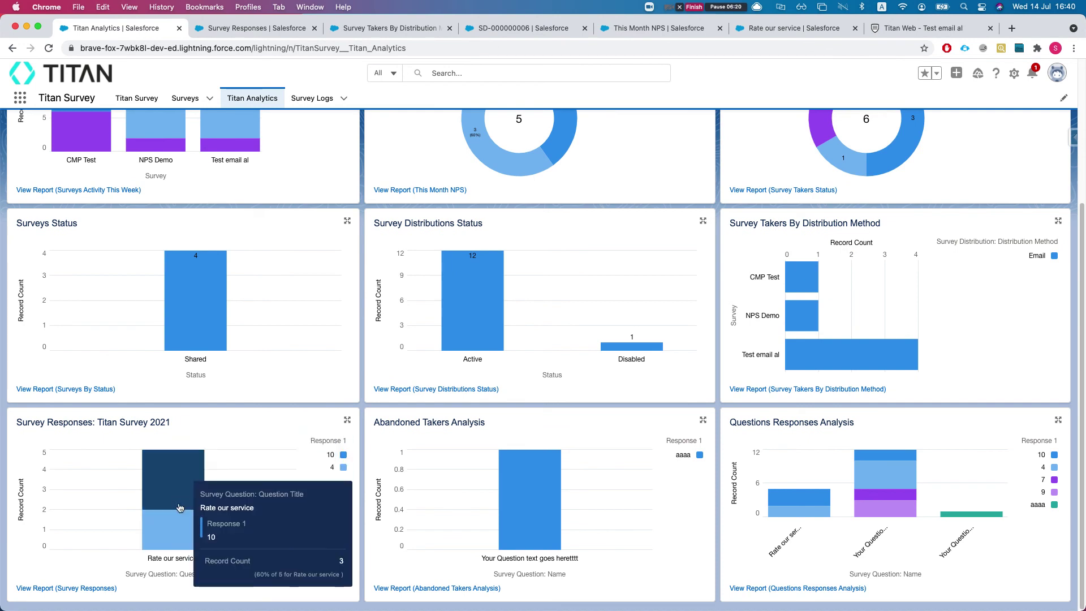
{"action": "mouse_move", "coordinate": [180, 538]}
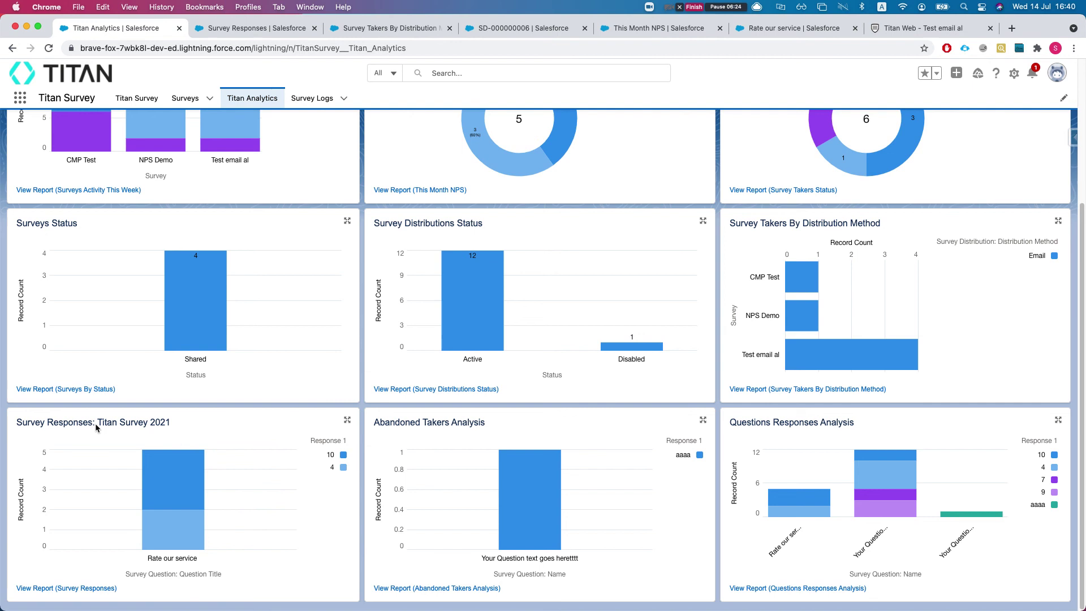
{"action": "mouse_move", "coordinate": [96, 425]}
{"action": "left_mouse_down"}
{"action": "mouse_move", "coordinate": [188, 423]}
{"action": "mouse_move", "coordinate": [99, 425]}
{"action": "left_mouse_up"}
{"action": "left_click", "coordinate": [174, 427]}
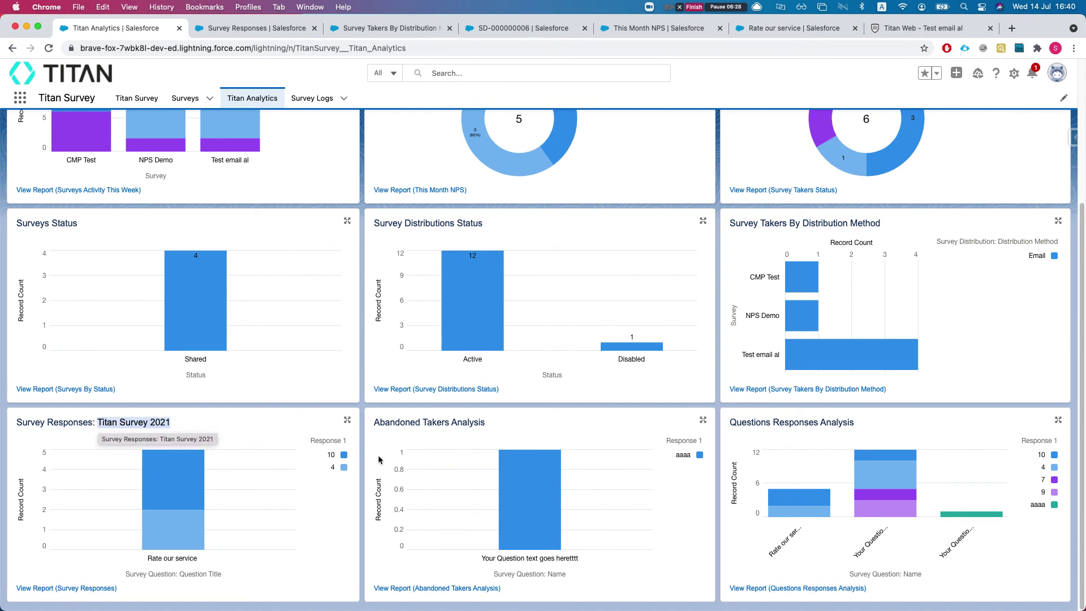
{"action": "mouse_move", "coordinate": [512, 459]}
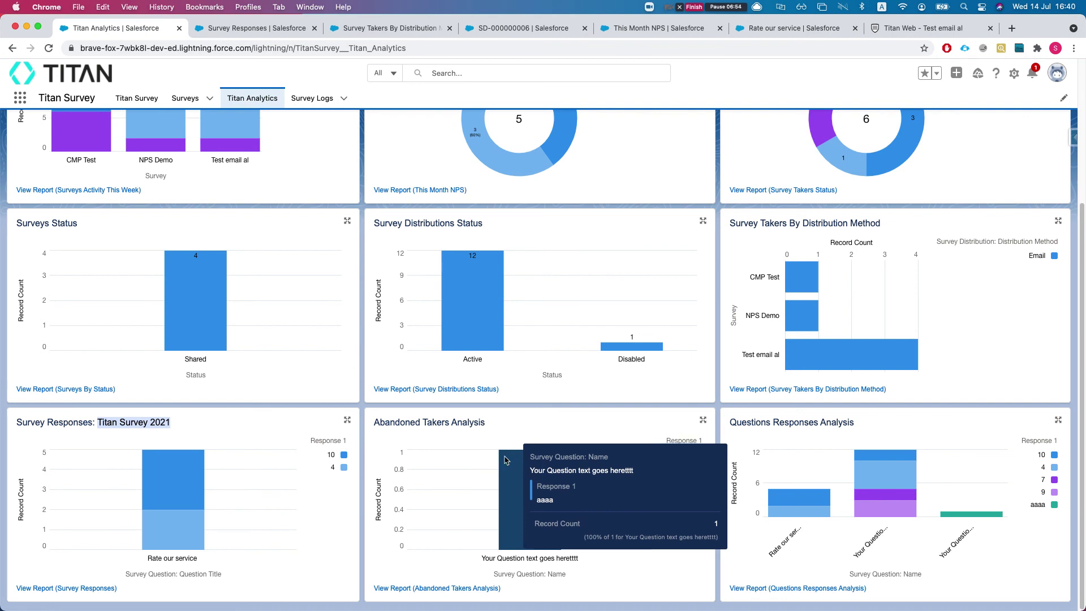
Open the Abandoned Takers Analysis report, toggle its chart, view its Status filter, then return to Titan Analytics.
{"action": "left_click", "coordinate": [444, 589]}
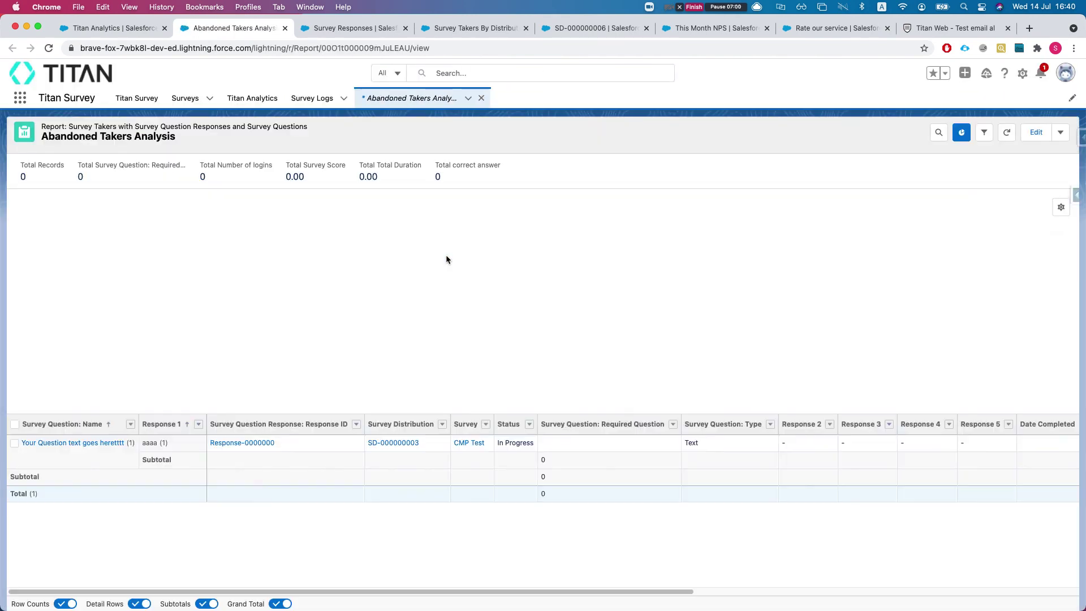
{"action": "left_click", "coordinate": [962, 132]}
{"action": "left_click", "coordinate": [965, 132]}
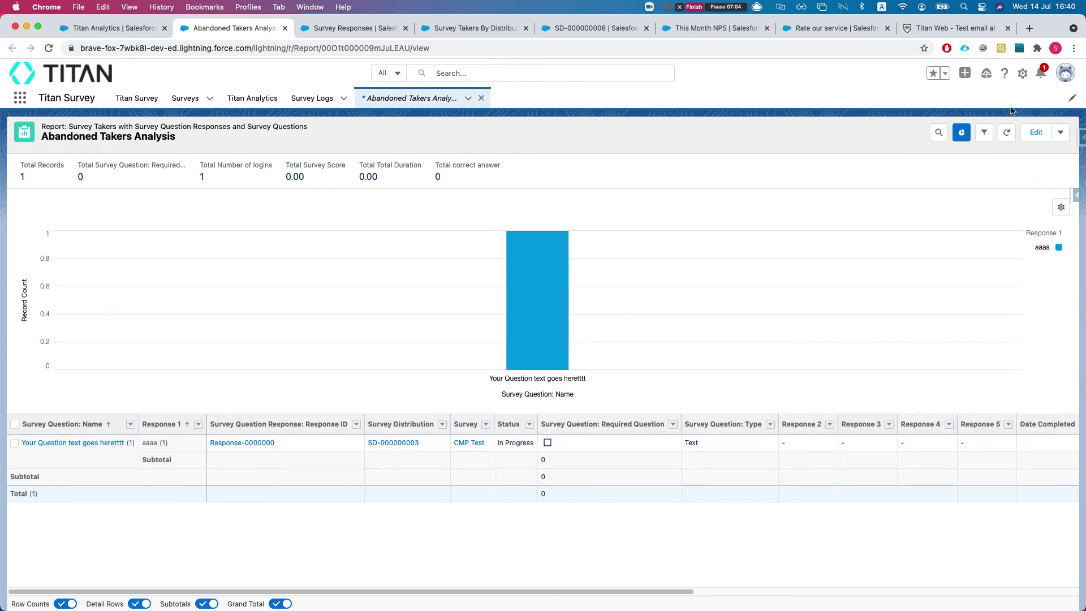
{"action": "left_click", "coordinate": [986, 134]}
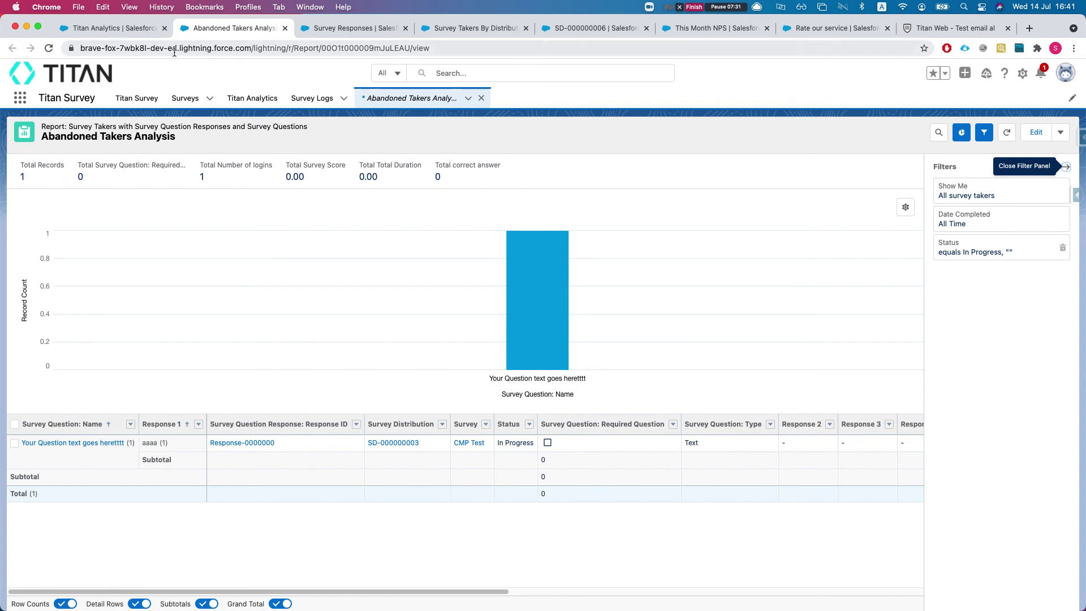
{"action": "left_click", "coordinate": [130, 30]}
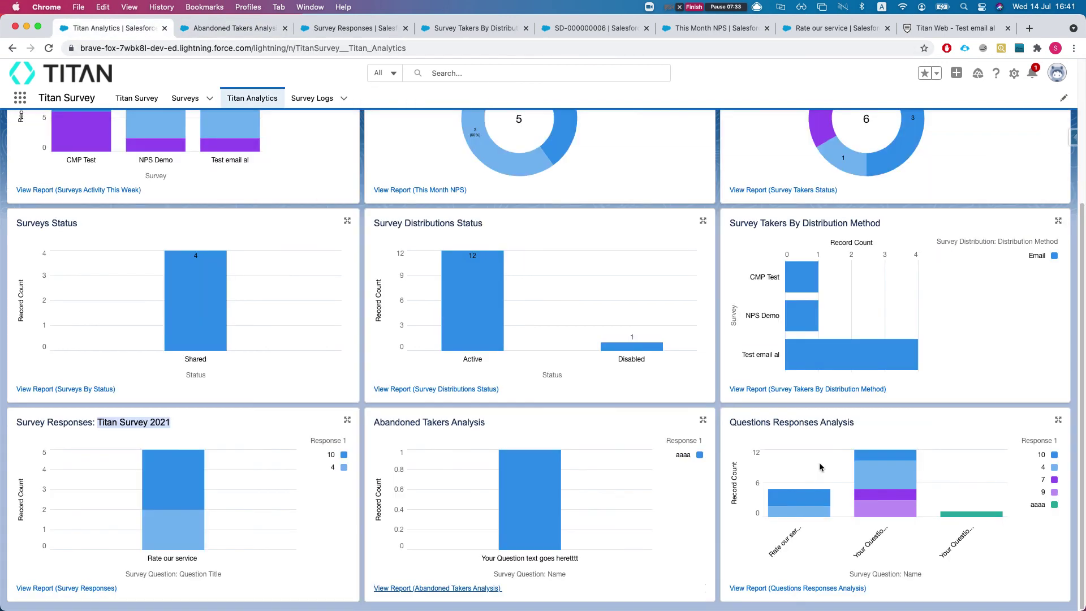
Open the Questions Responses Analysis report showing 18 records by survey question and response.
{"action": "left_click", "coordinate": [811, 579]}
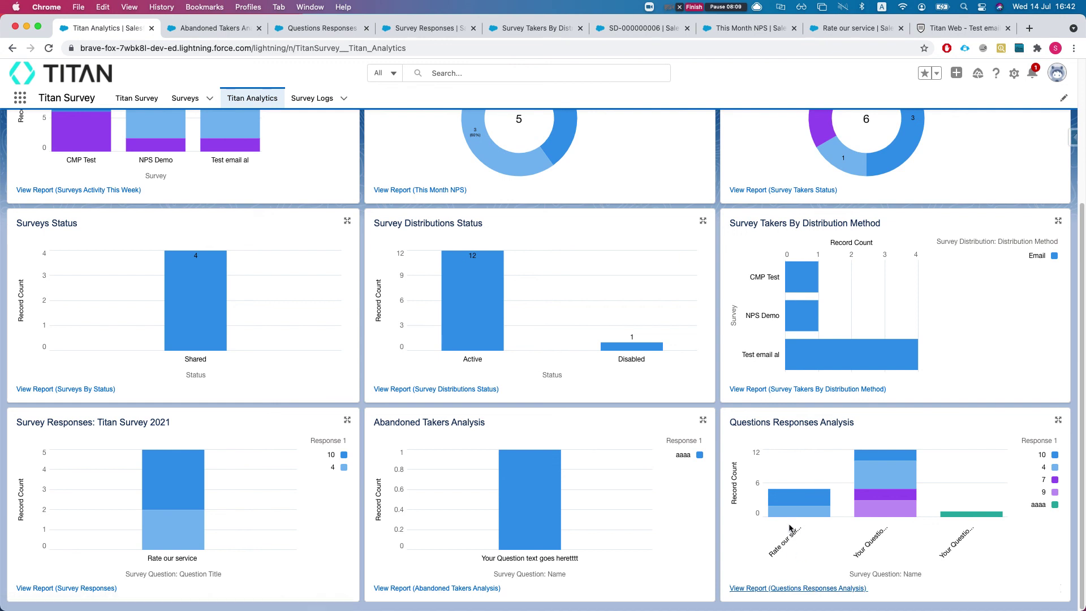
{"action": "mouse_move", "coordinate": [787, 547]}
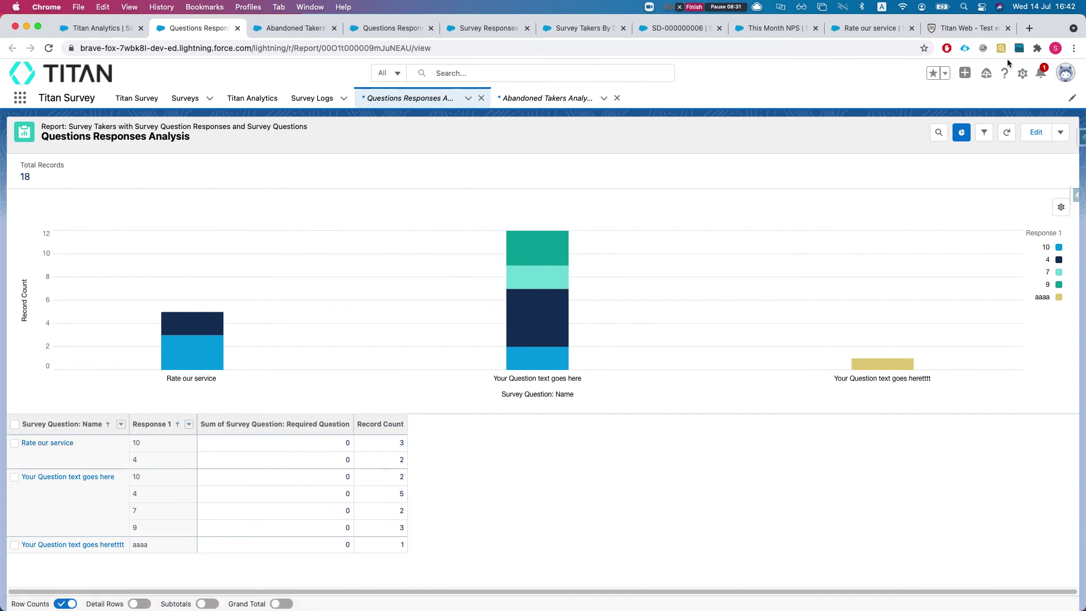
Show the report's filters: all survey takers, with Date Completed set to All Time.
{"action": "left_click", "coordinate": [984, 134]}
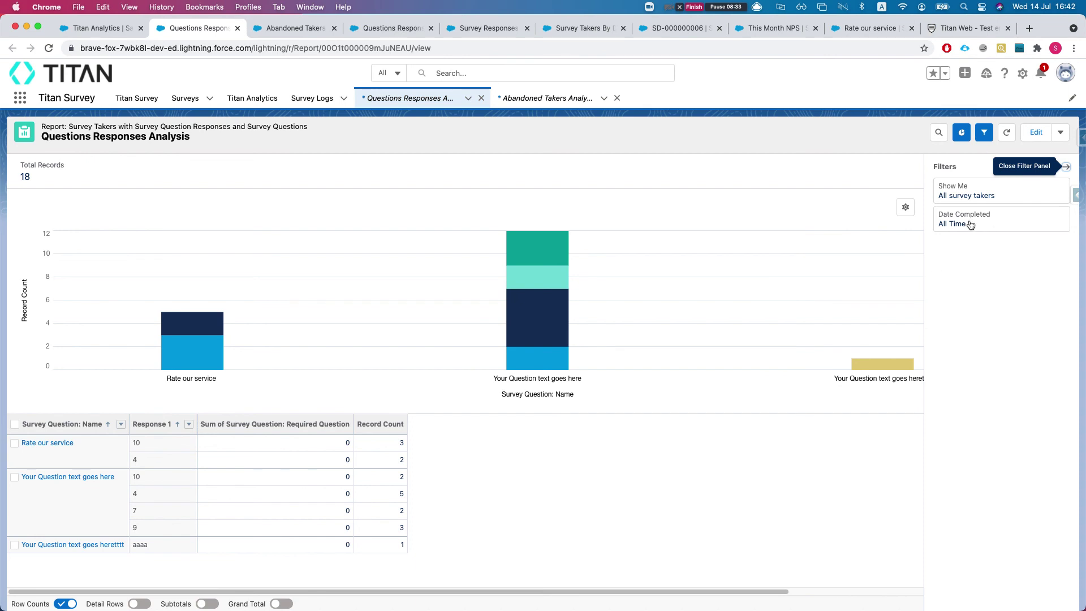